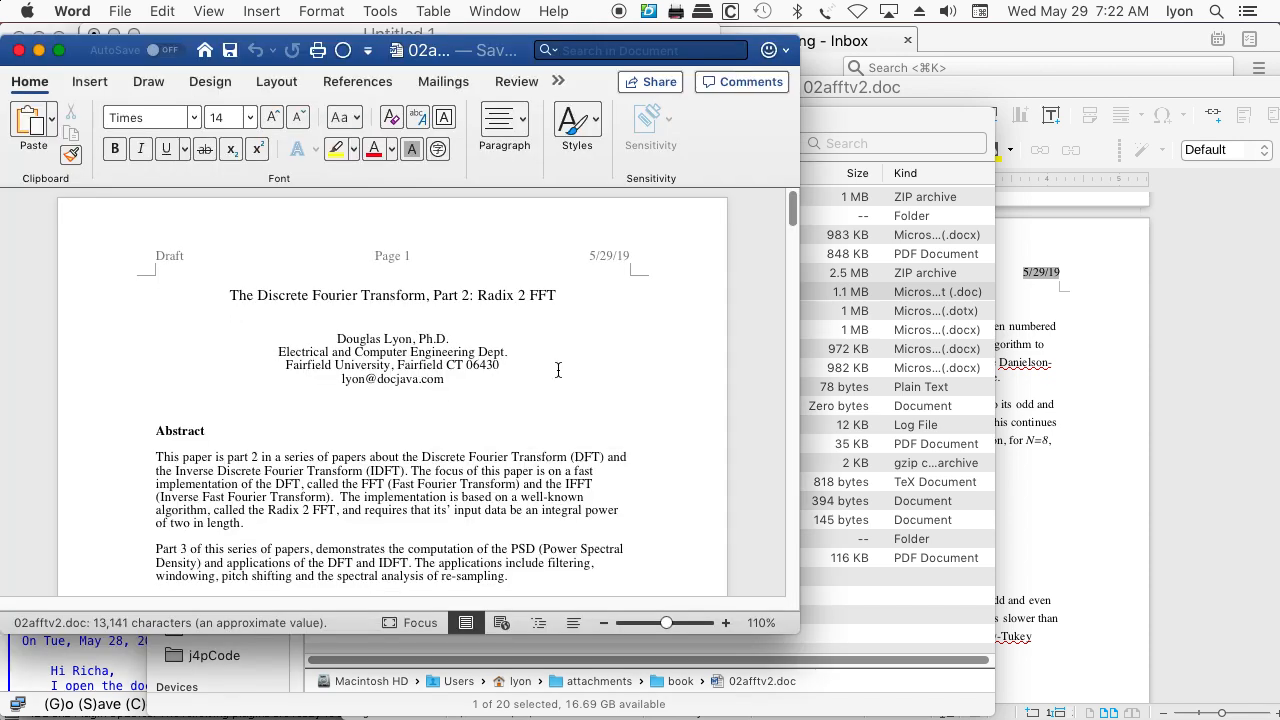
# Examine 02afftv2.doc from the title page to page 4, selecting the Figure 1 and Figure 3 objects to check how they display
pyautogui.scroll(-5, 558, 370)
pyautogui.scroll(-7, 541, 388)
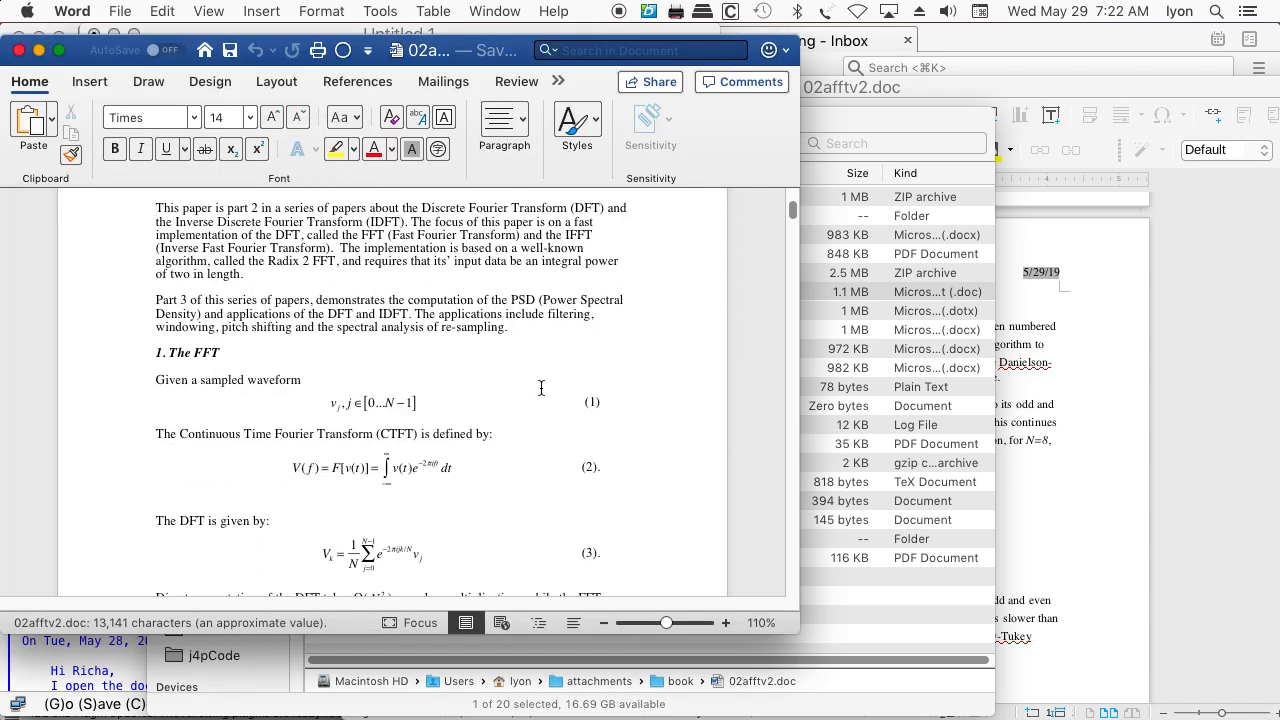
pyautogui.scroll(-15, 539, 388)
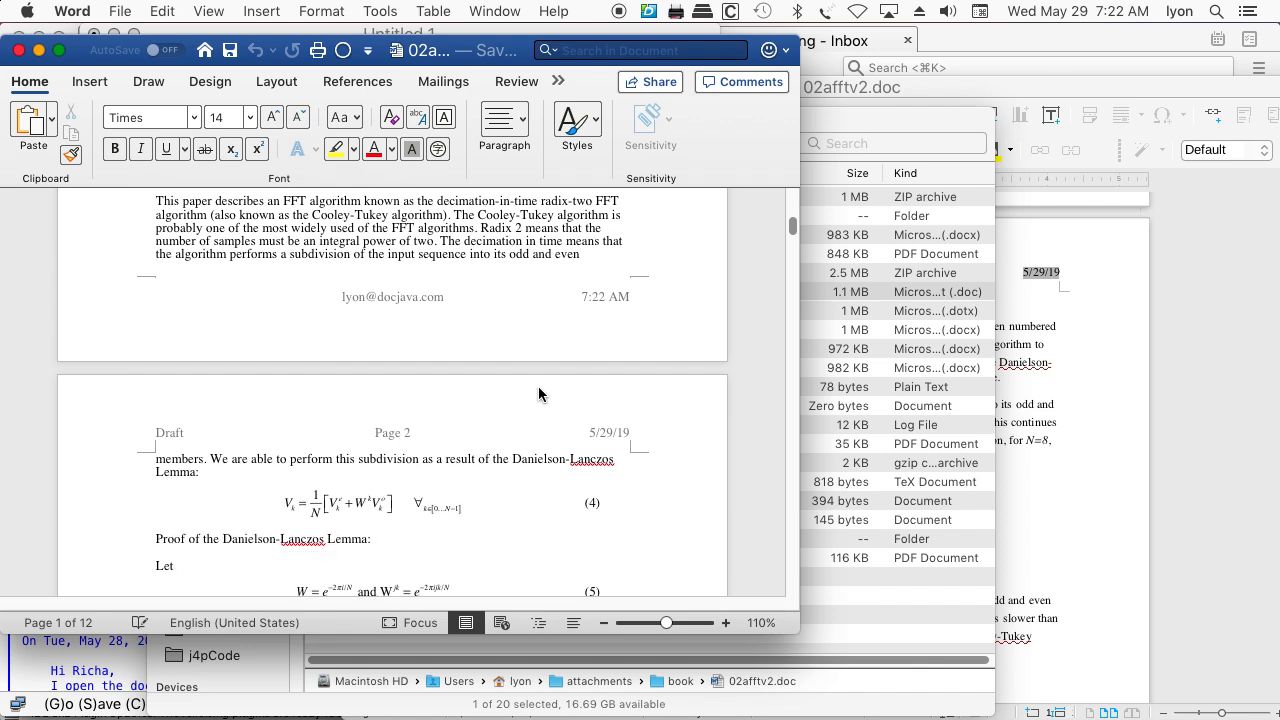
pyautogui.scroll(-7, 532, 402)
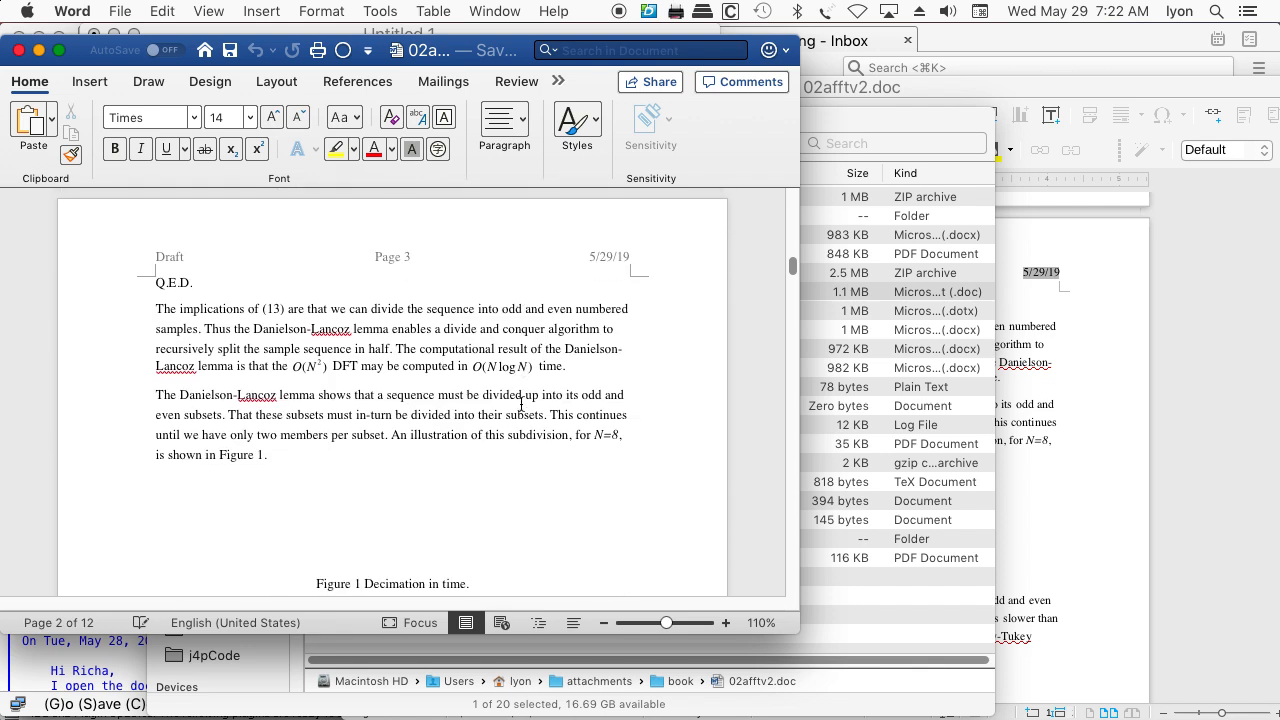
pyautogui.scroll(-1, 349, 449)
pyautogui.click(405, 450)
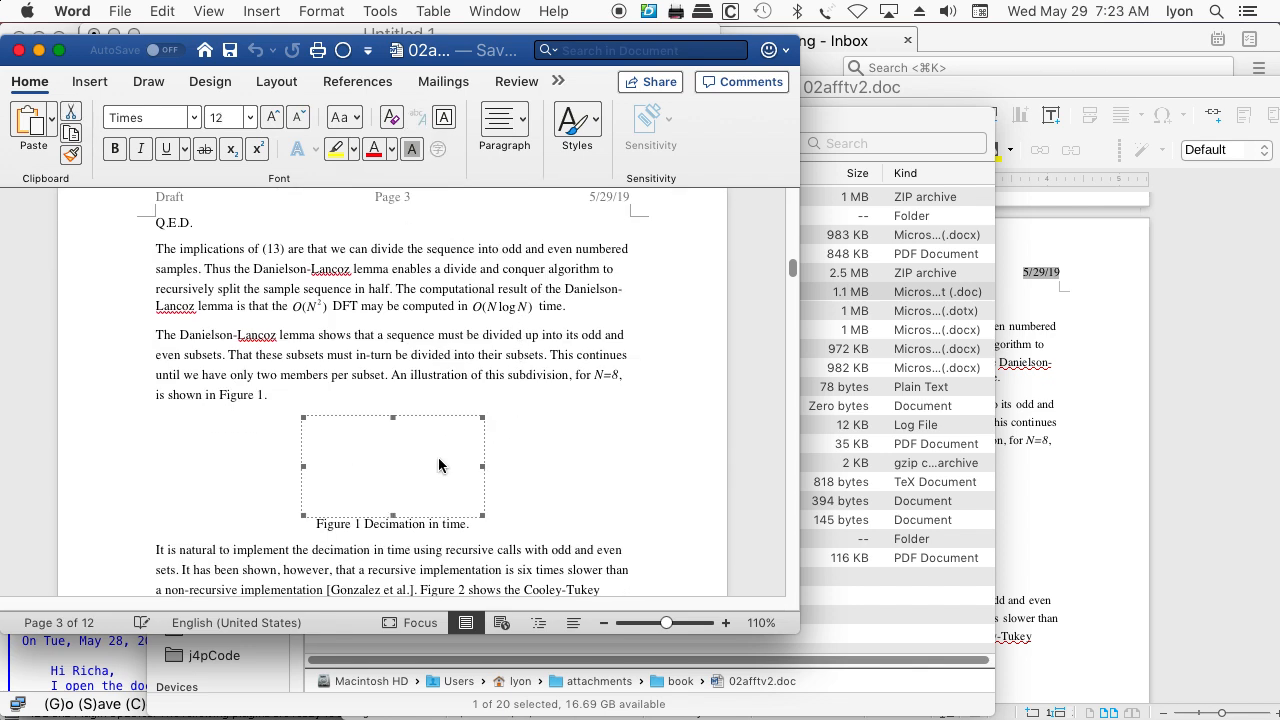
pyautogui.scroll(-6, 449, 463)
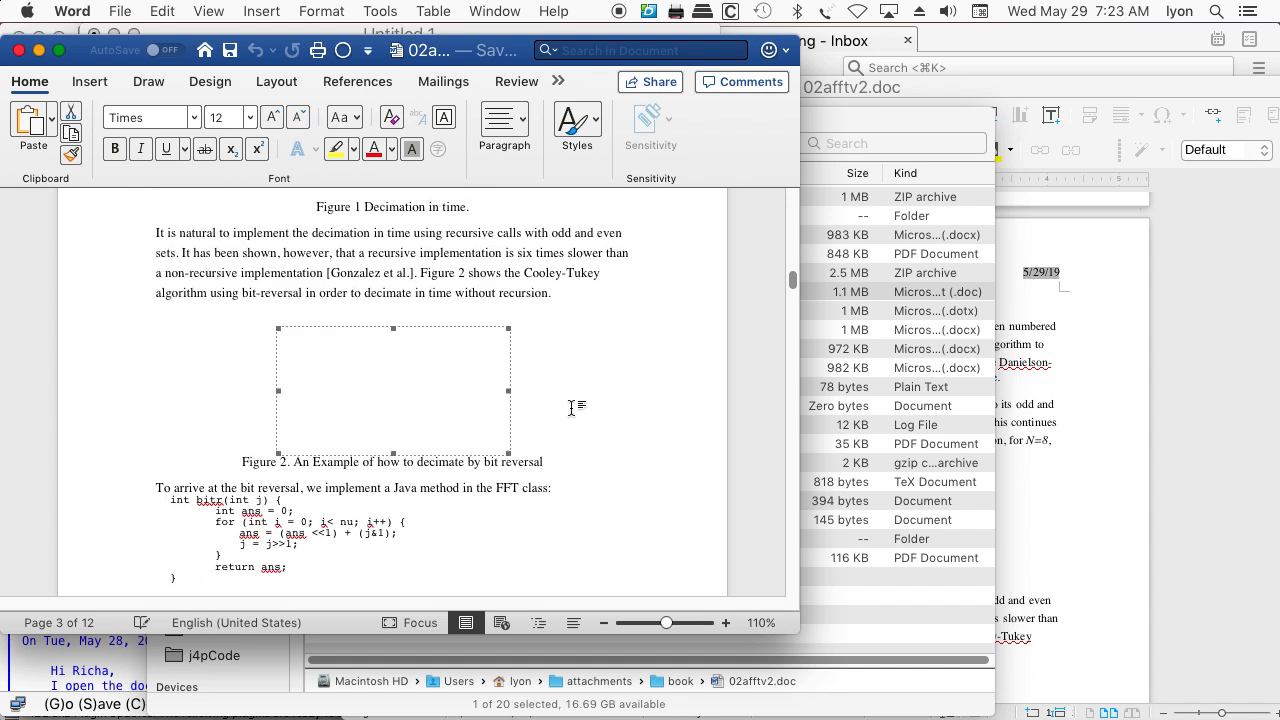
pyautogui.scroll(-10, 572, 407)
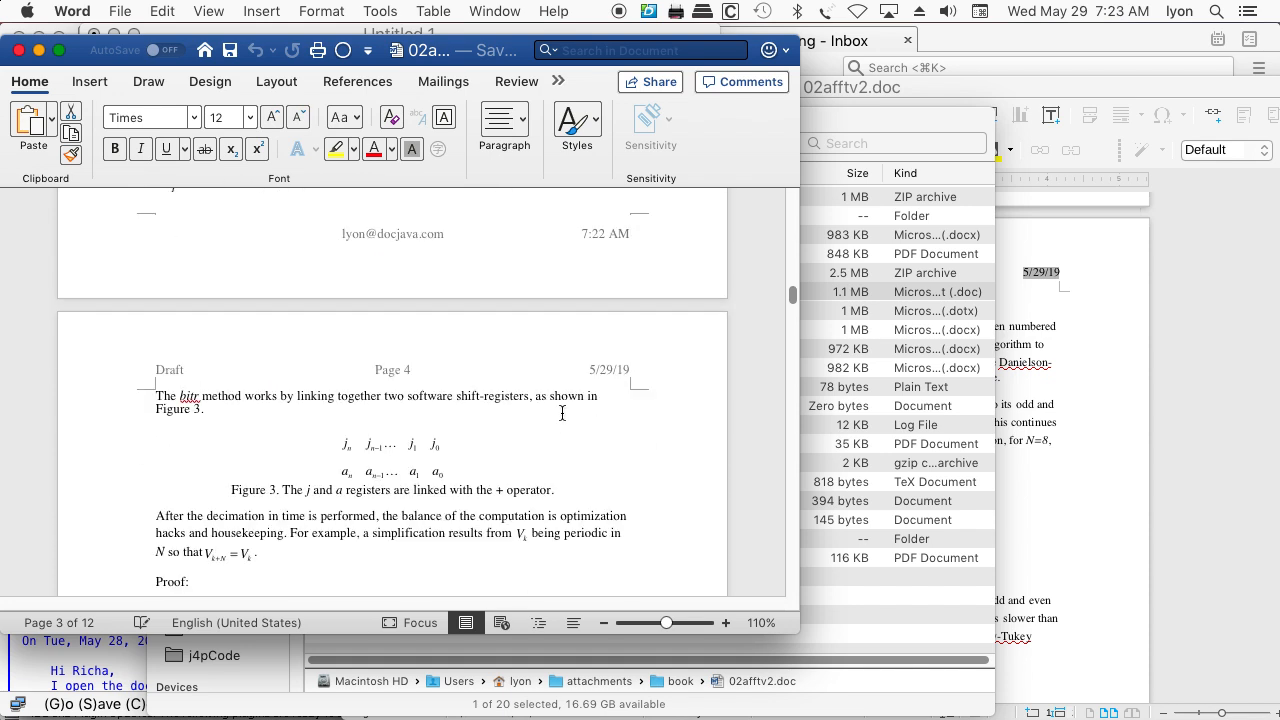
pyautogui.click(404, 313)
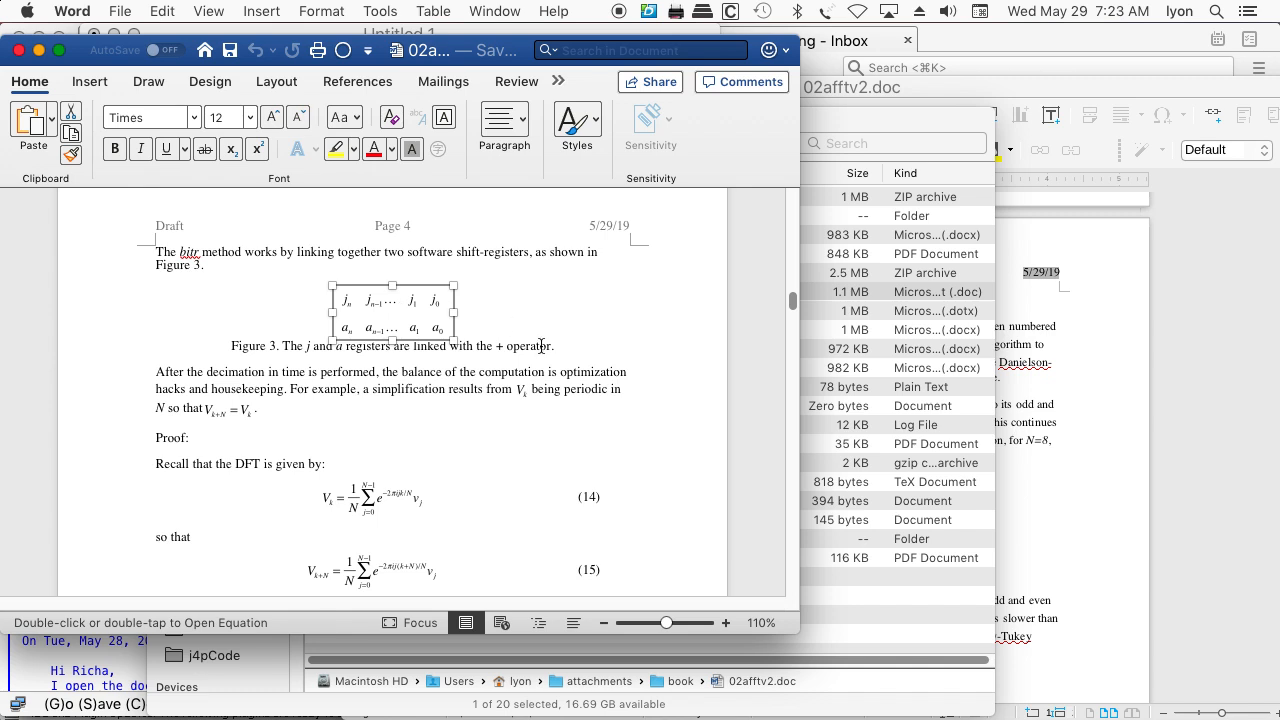
# Review the rest of the paper, from the proofs on page 4 through the DFT vs. FFT chart to the Summary
pyautogui.scroll(-8, 536, 352)
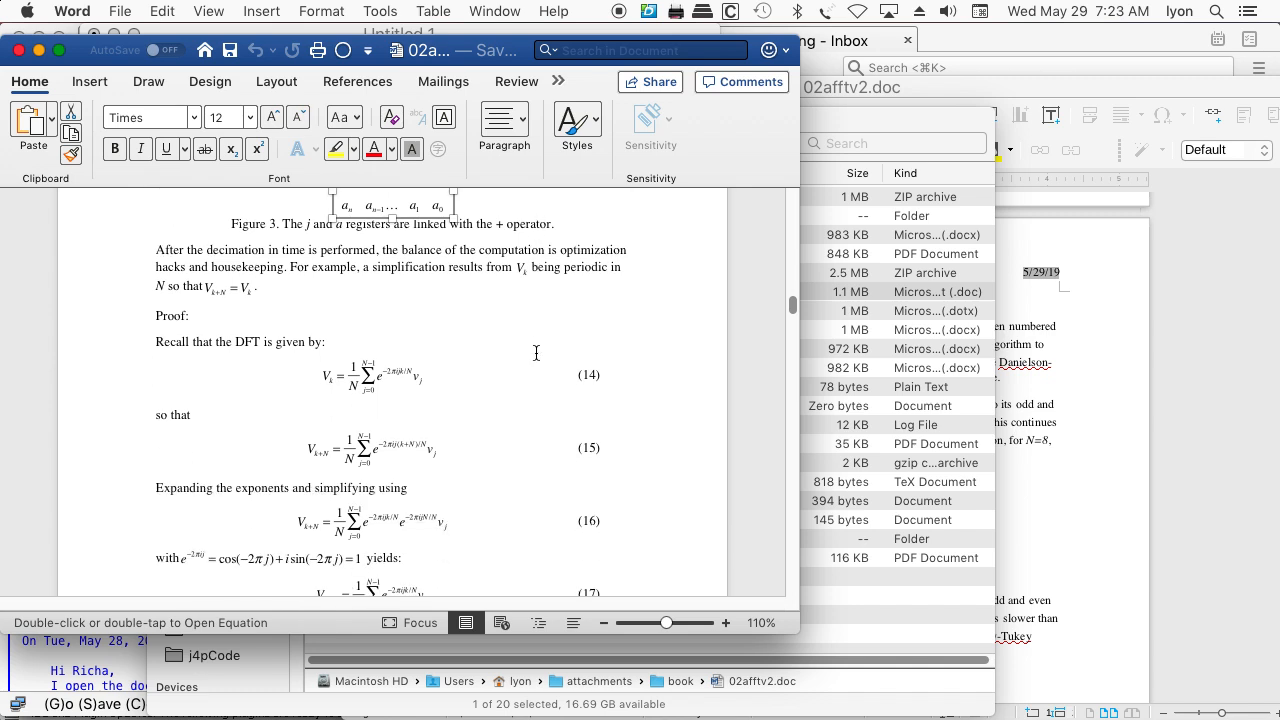
pyautogui.scroll(-5, 515, 369)
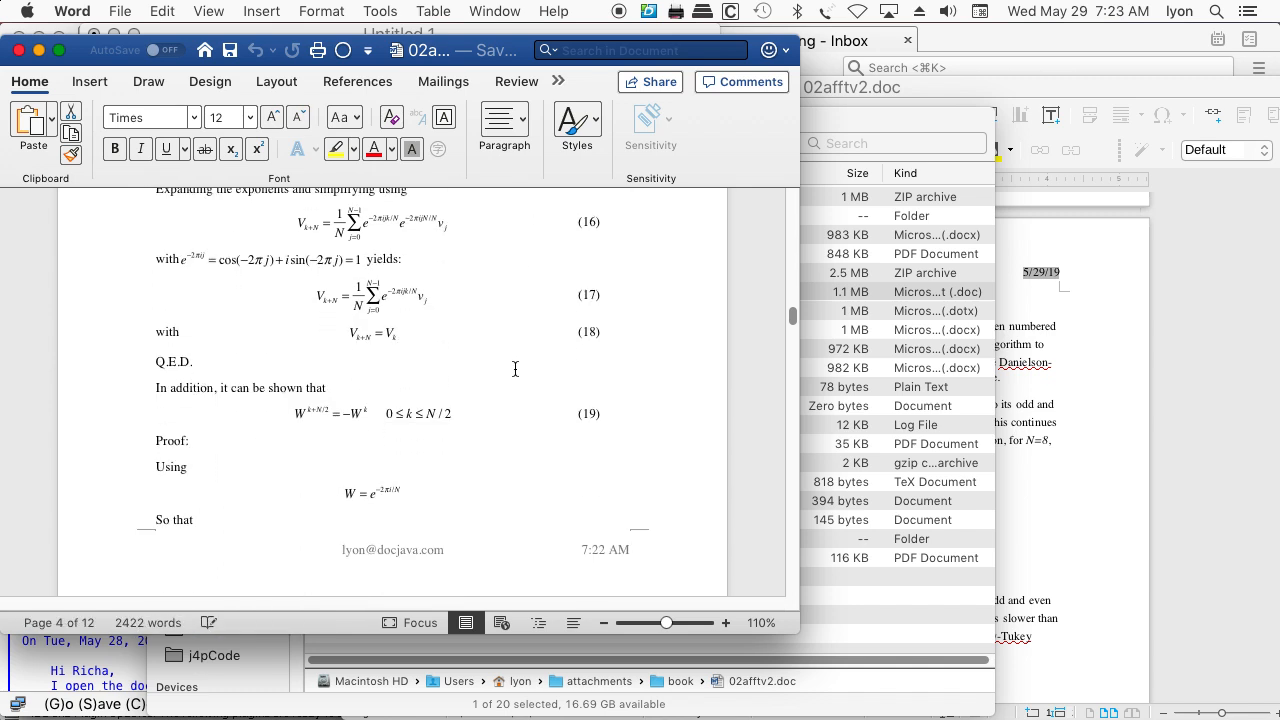
pyautogui.scroll(-8, 514, 368)
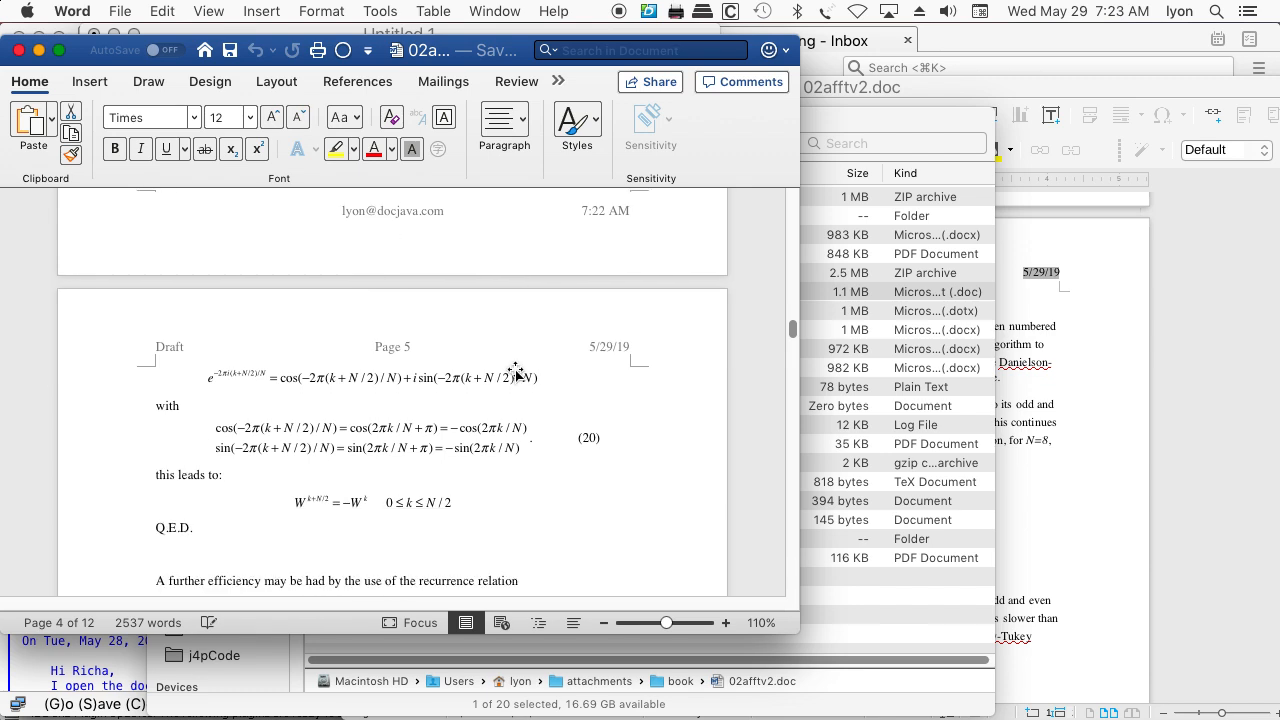
pyautogui.scroll(-15, 510, 374)
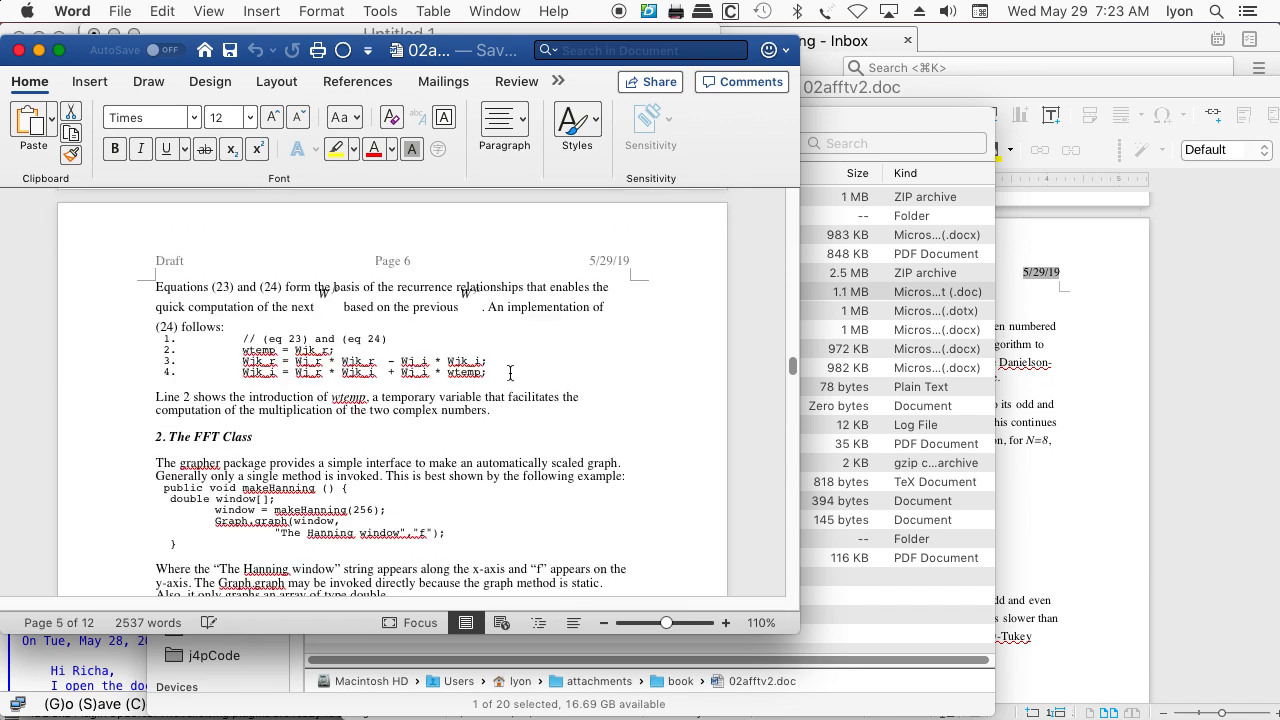
pyautogui.scroll(-10, 510, 373)
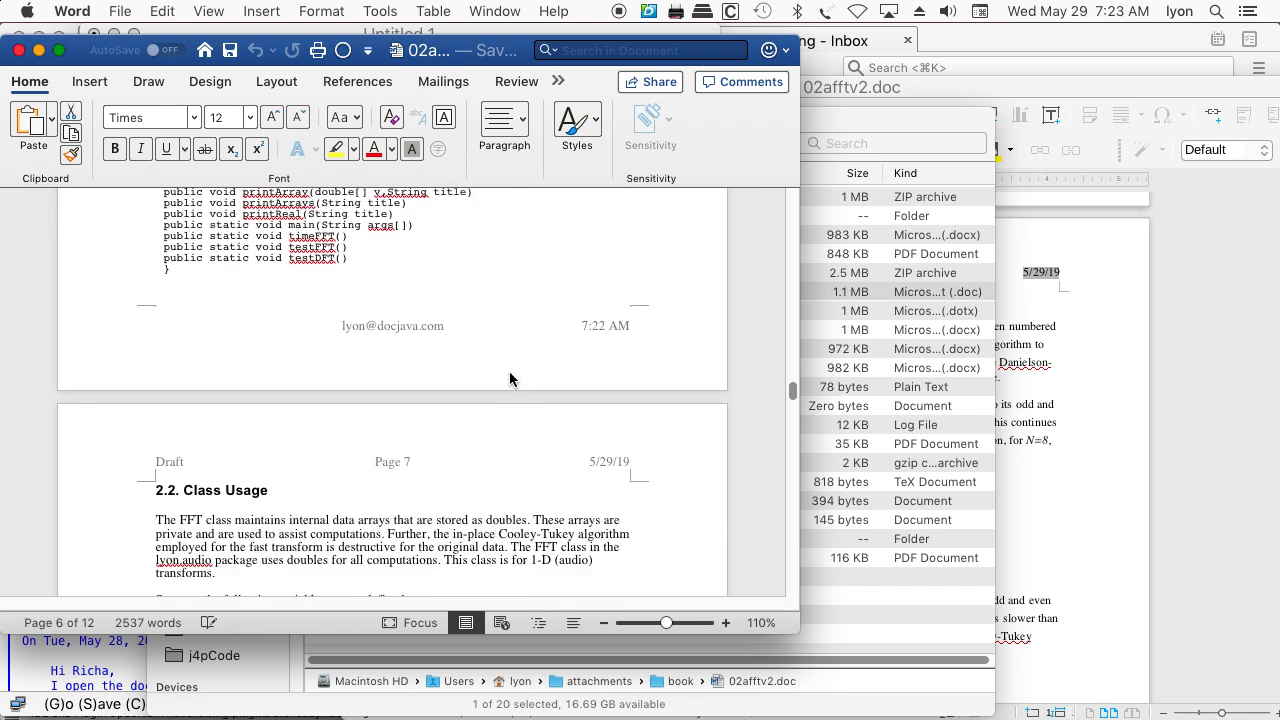
pyautogui.scroll(-15, 510, 373)
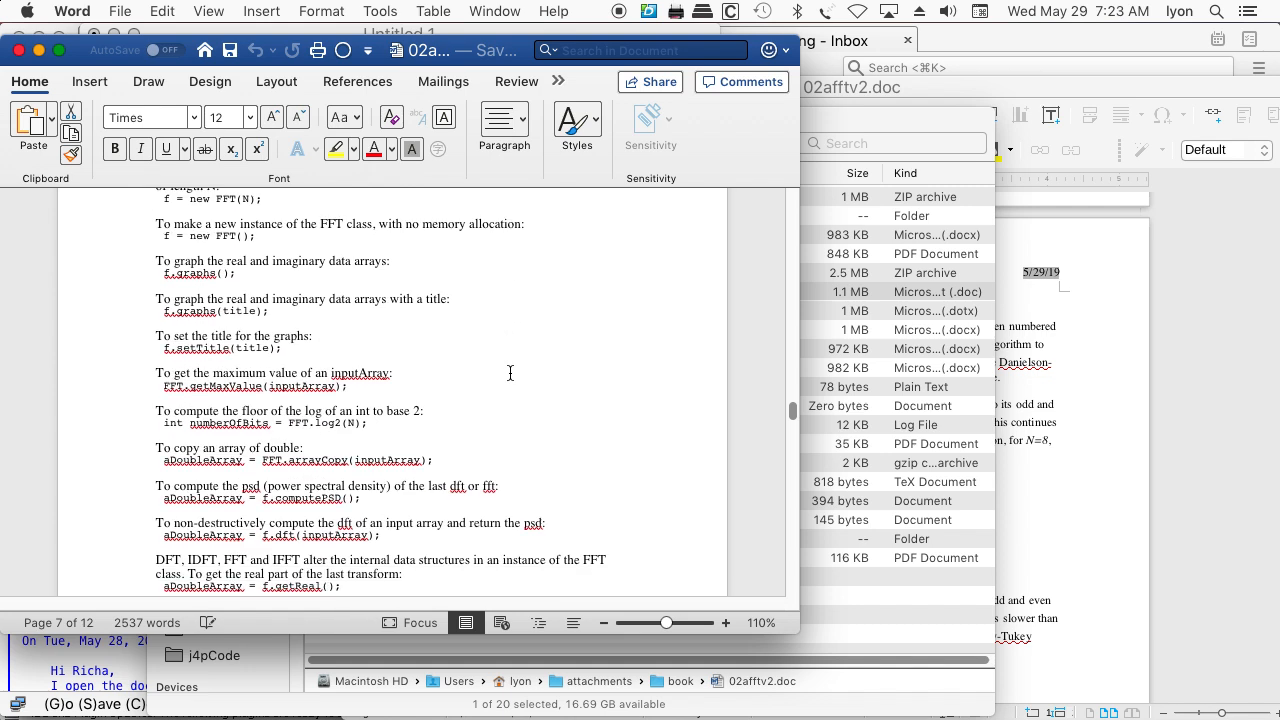
pyautogui.scroll(-15, 509, 375)
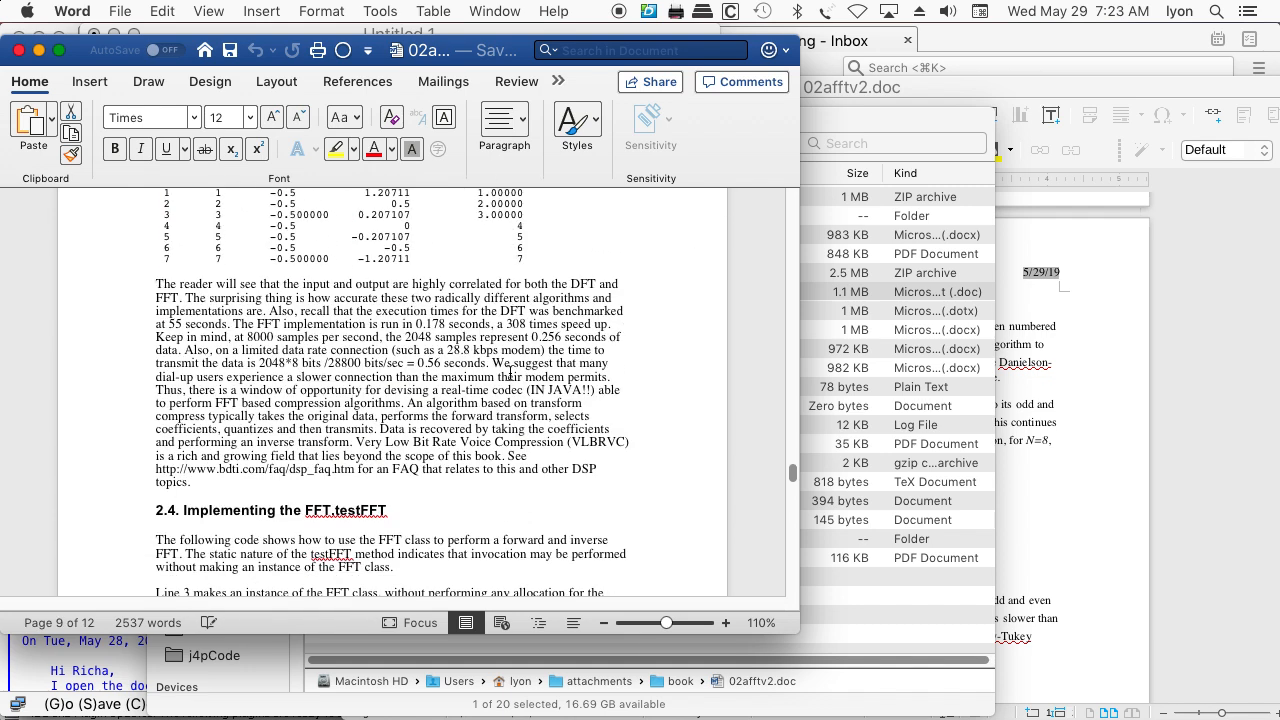
pyautogui.scroll(-15, 509, 373)
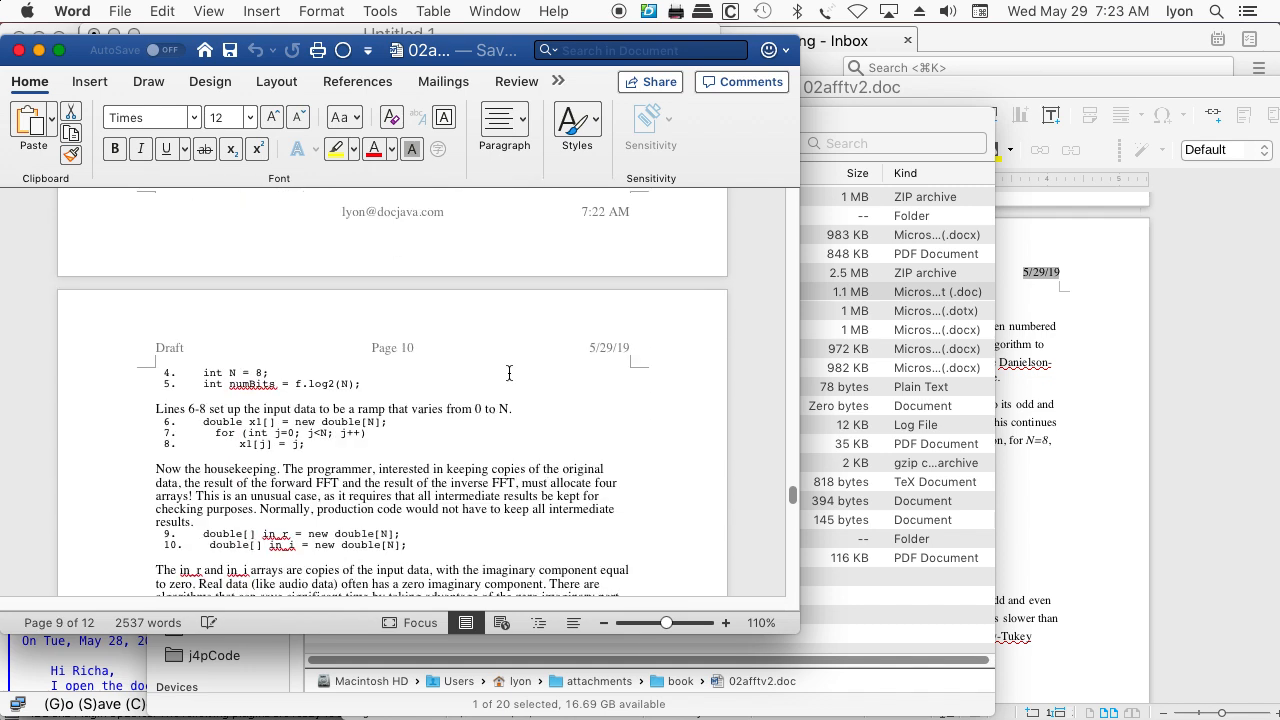
pyautogui.scroll(-15, 509, 373)
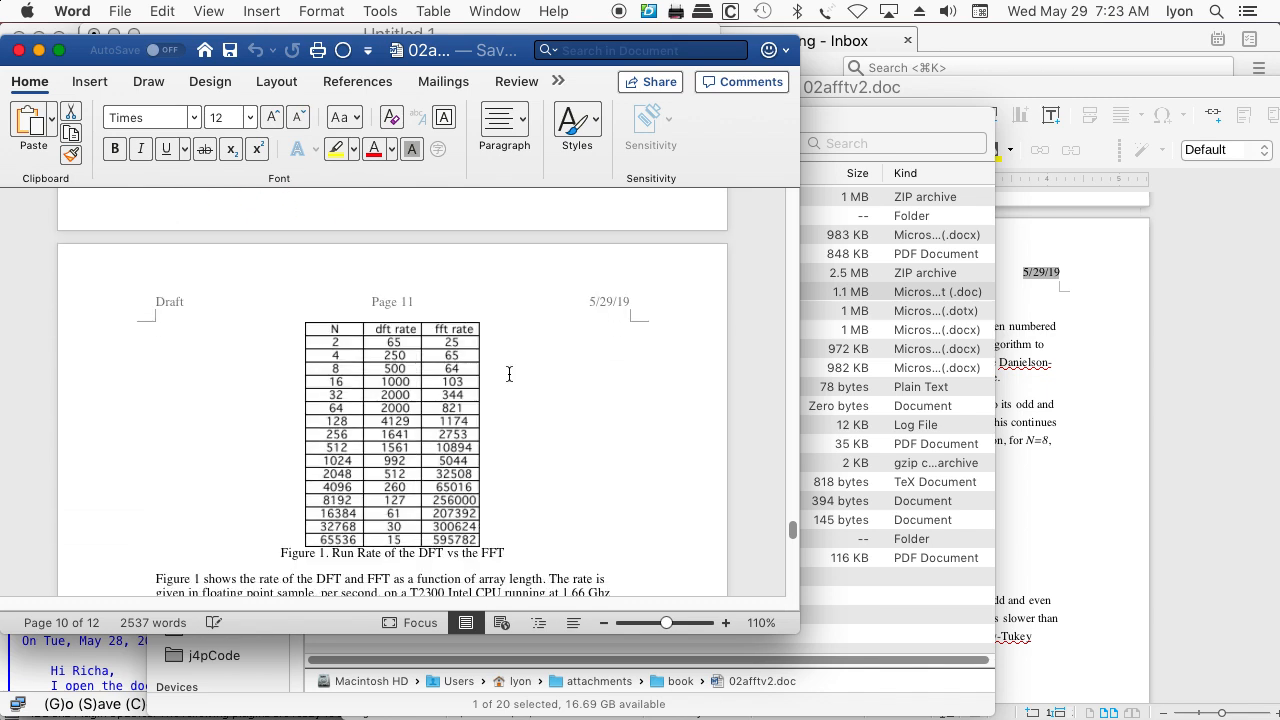
pyautogui.scroll(-10, 507, 376)
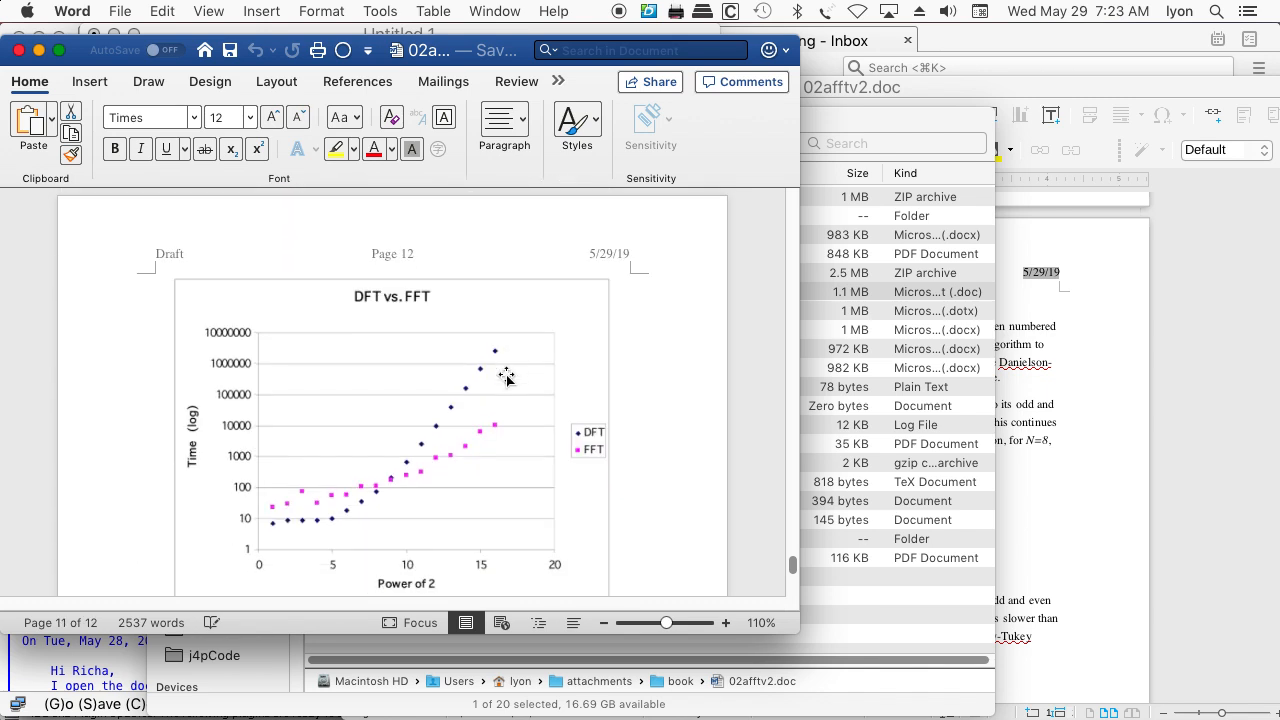
pyautogui.scroll(-5, 497, 366)
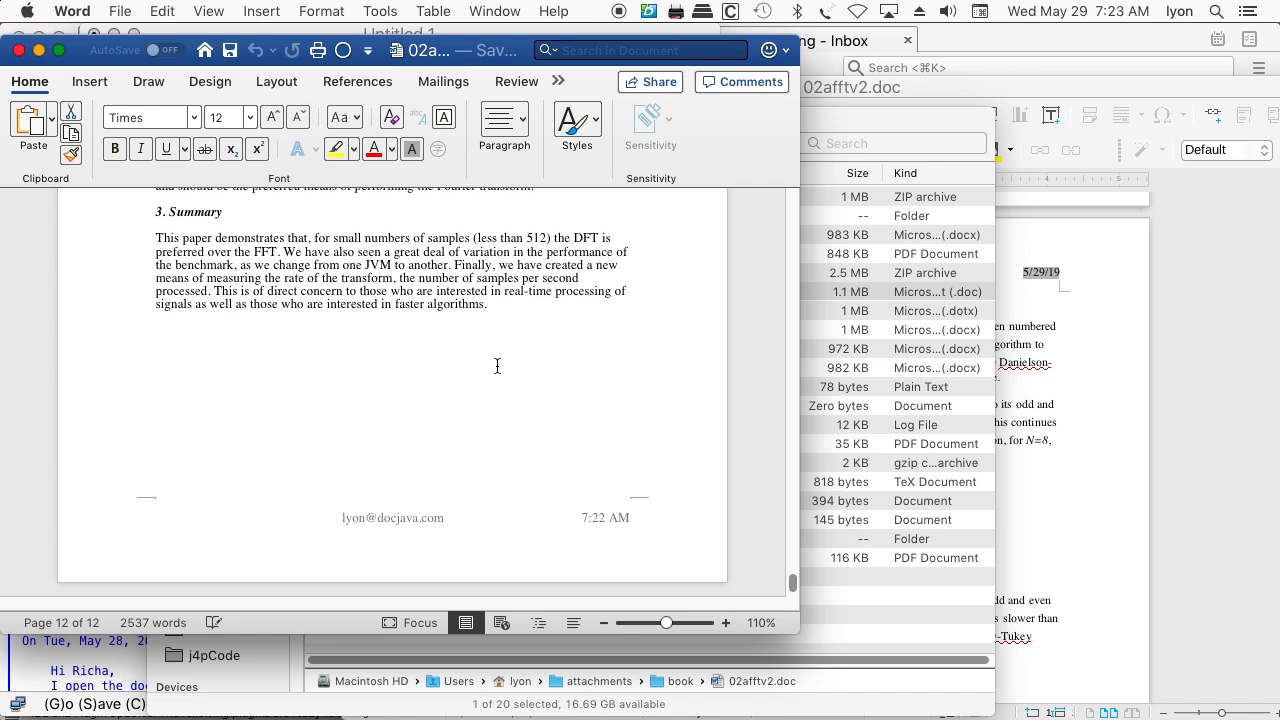
# Return to Figure 1 on page 3, select its picture and check which commands are available for it
pyautogui.scroll(20, 497, 366)
pyautogui.scroll(20, 497, 365)
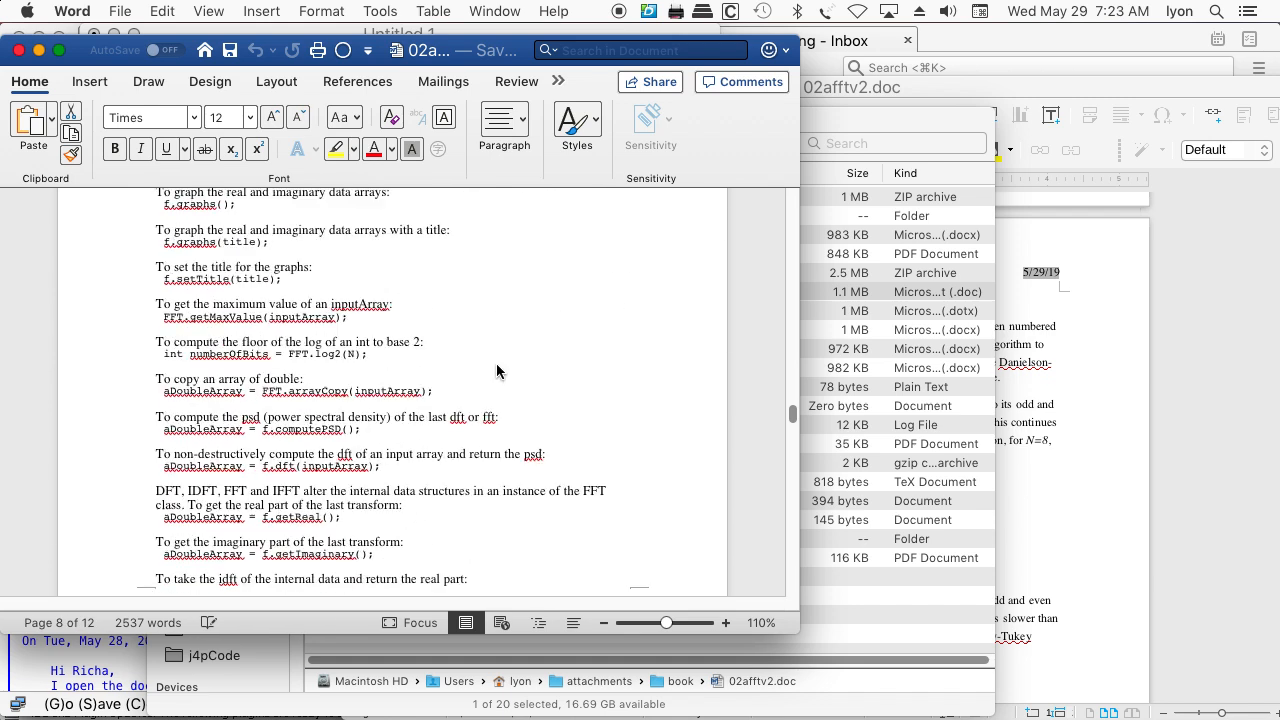
pyautogui.scroll(20, 497, 365)
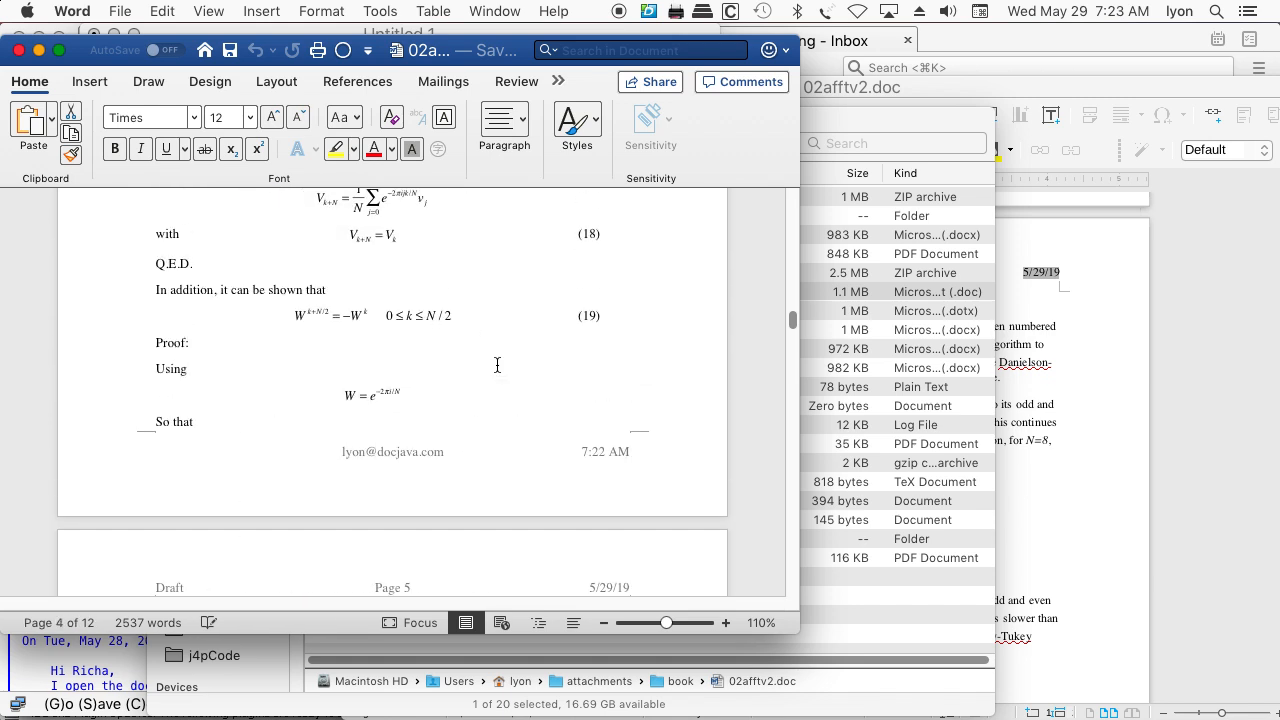
pyautogui.scroll(-5, 497, 366)
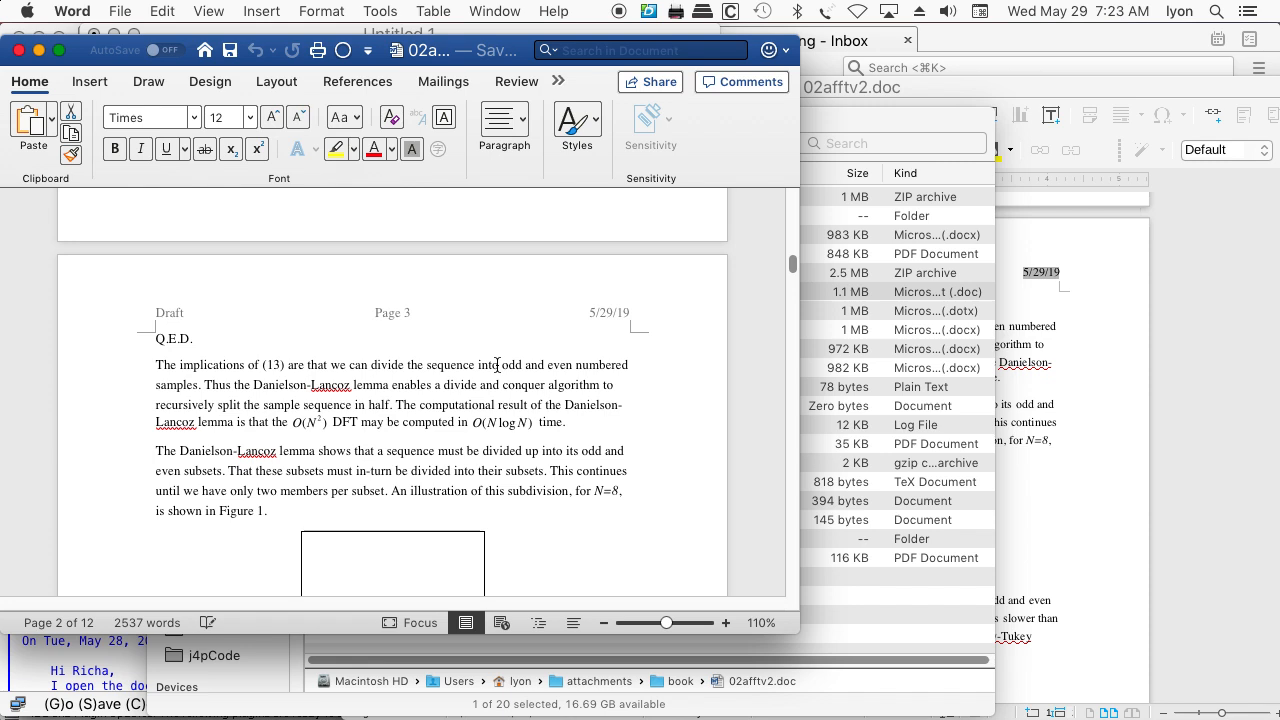
pyautogui.click(368, 513)
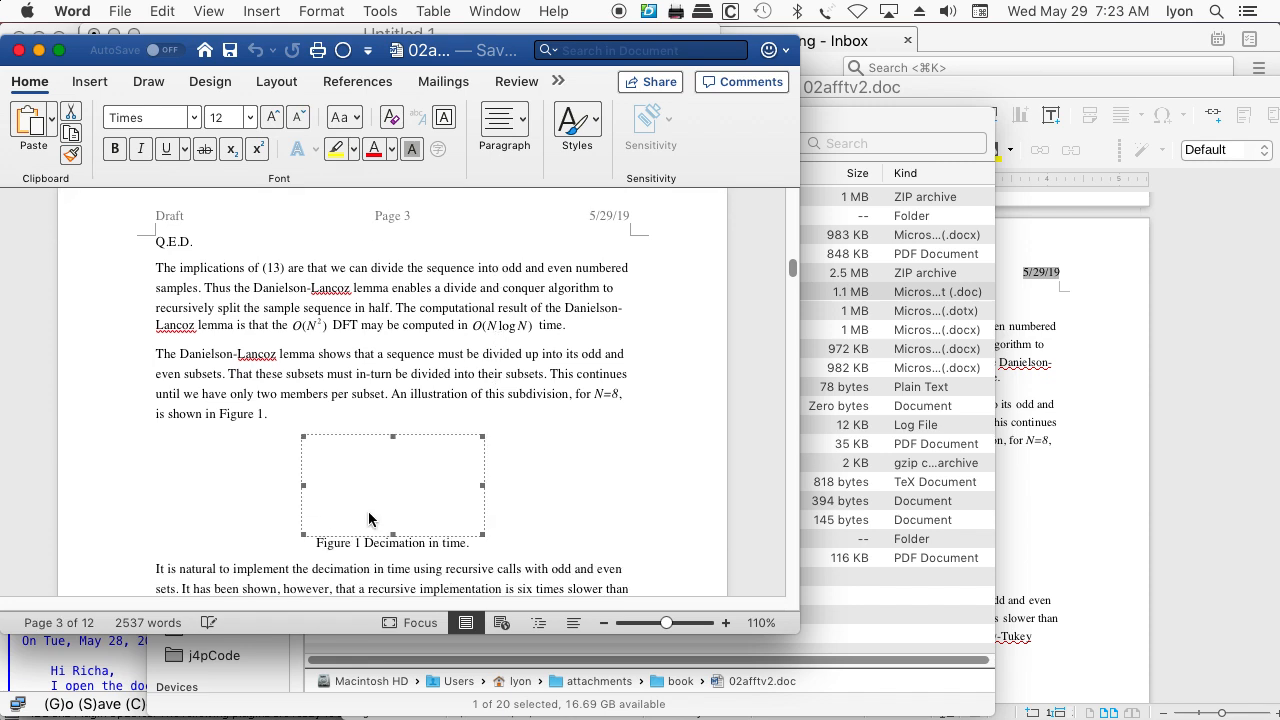
pyautogui.click(378, 478)
pyautogui.rightClick(378, 483)
pyautogui.click(345, 483)
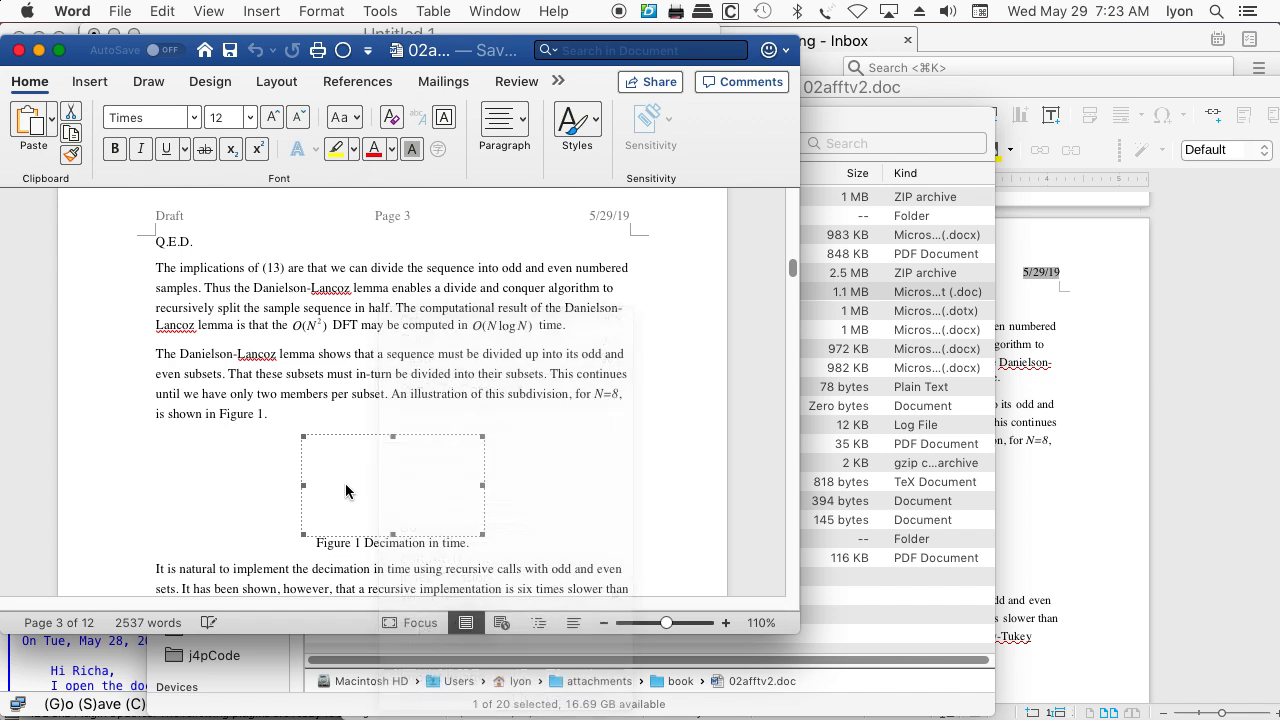
# Check the Figure 2 picture by selecting it, and quit Word
pyautogui.scroll(-2, 486, 472)
pyautogui.scroll(-6, 480, 474)
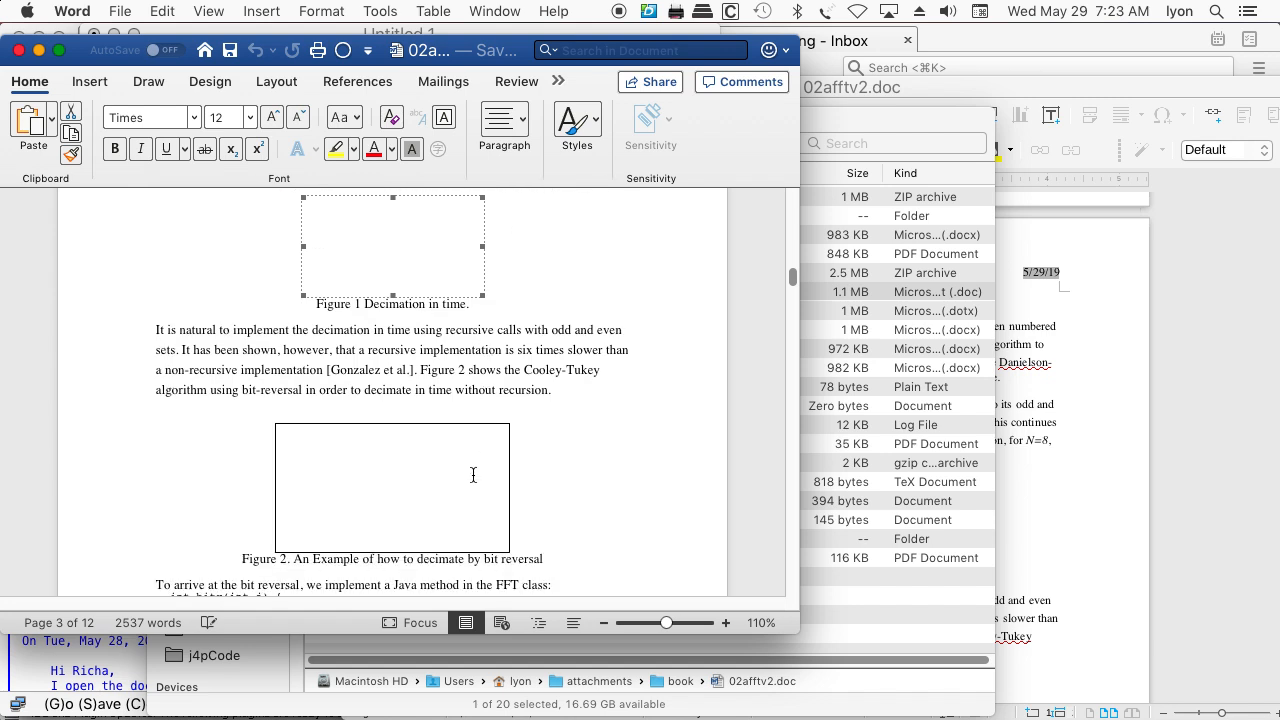
pyautogui.click(465, 483)
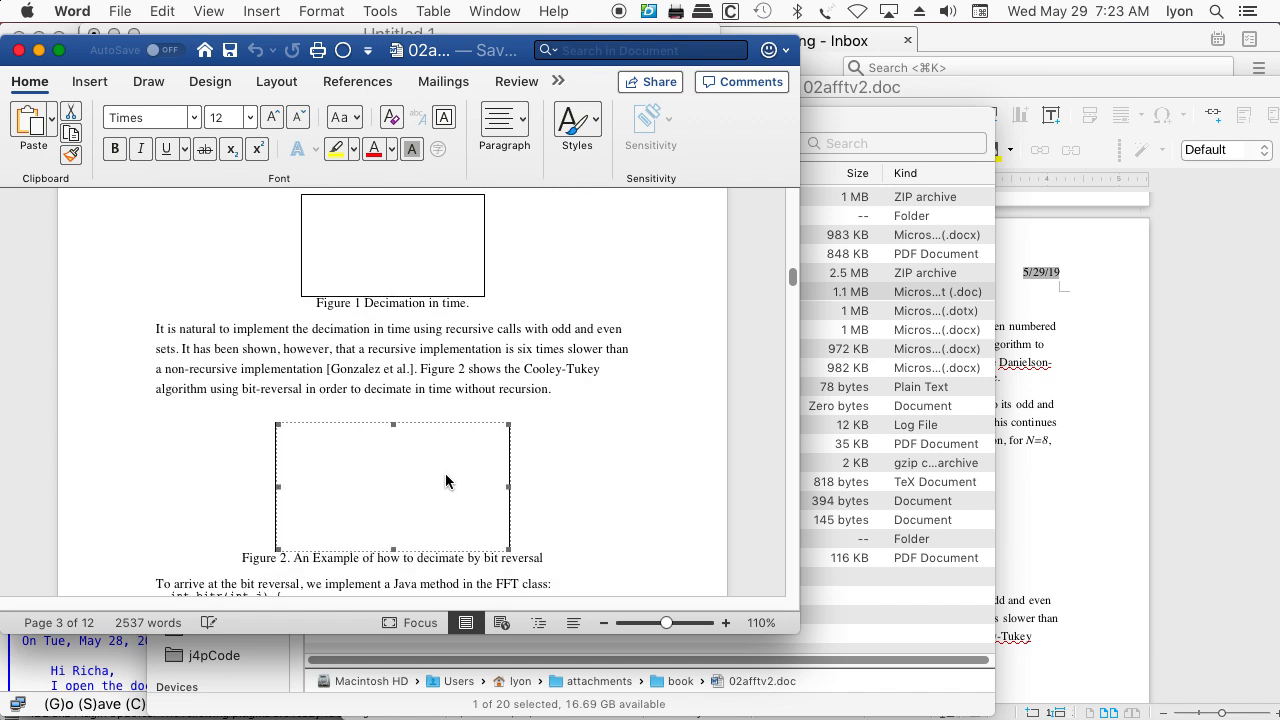
pyautogui.click(66, 10)
pyautogui.click(88, 228)
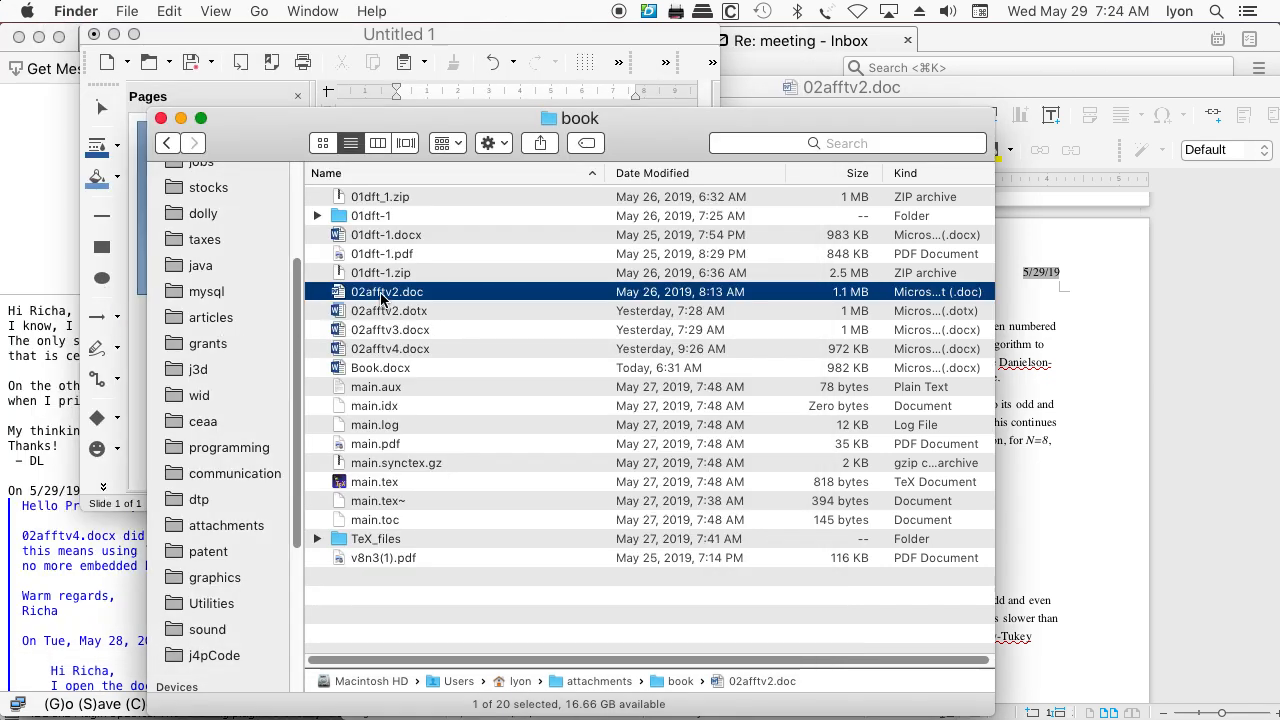
# Try to open 02afftv2.doc from the book folder with LibreOffice
pyautogui.rightClick(381, 297)
pyautogui.moveTo(458, 323)
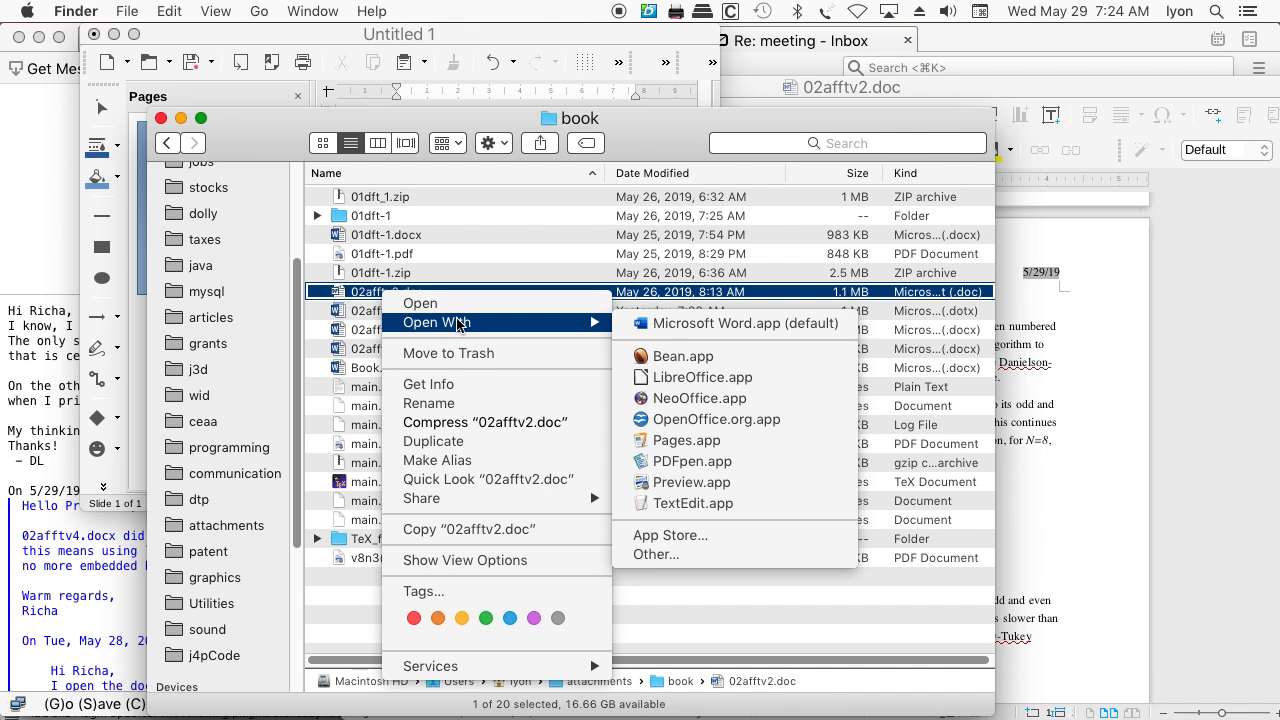
pyautogui.click(700, 374)
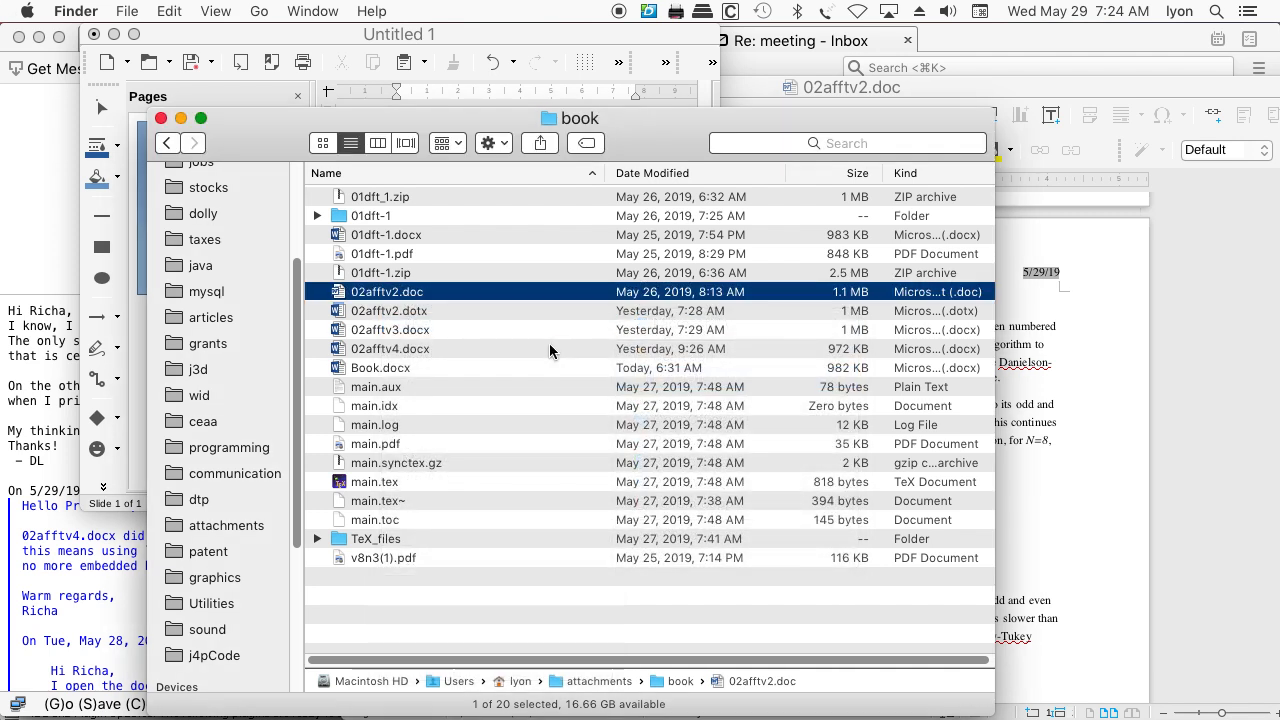
# Switch to LibreOffice and open 02afftv2.doc from the book folder inside attachments
pyautogui.click(340, 38)
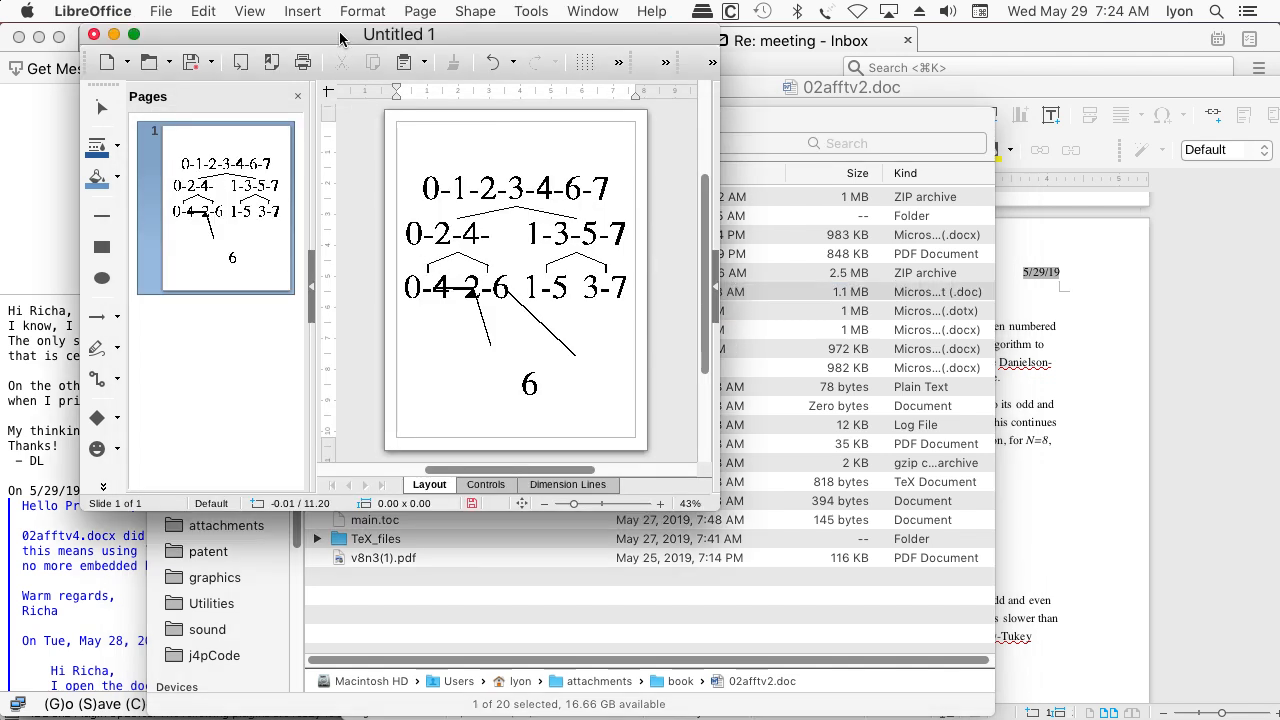
pyautogui.click(162, 11)
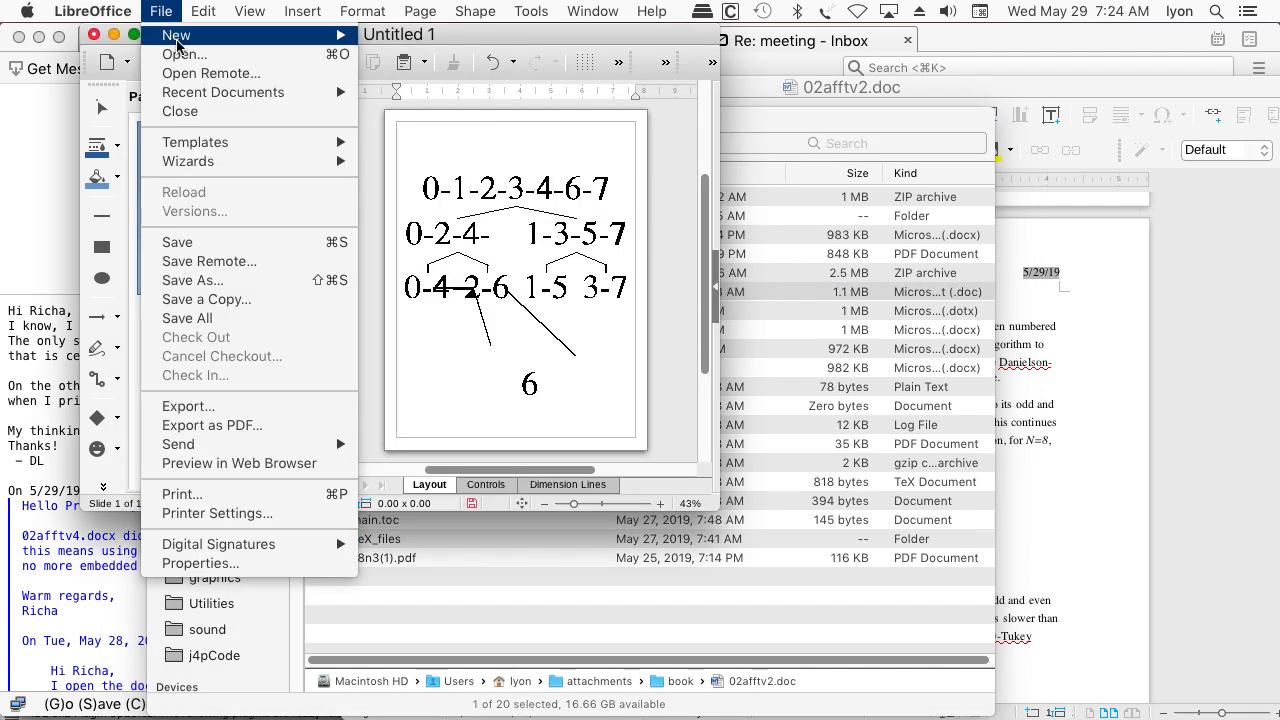
pyautogui.click(180, 55)
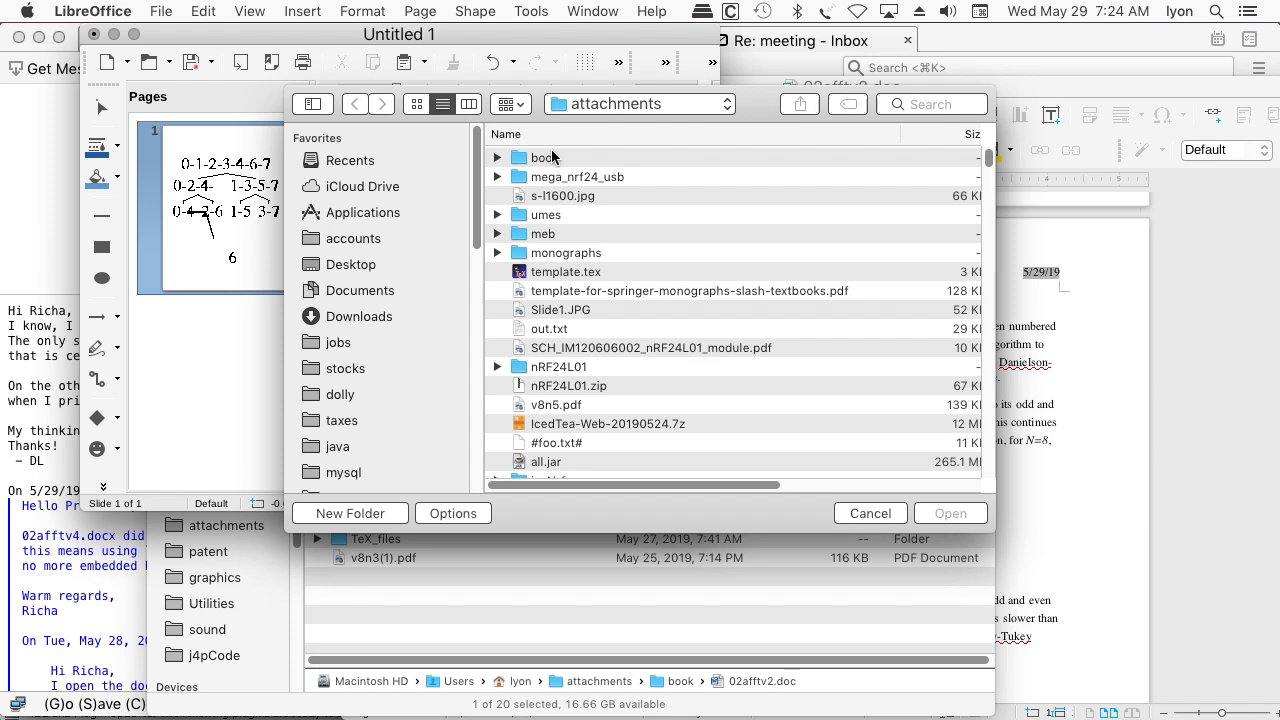
pyautogui.doubleClick(552, 157)
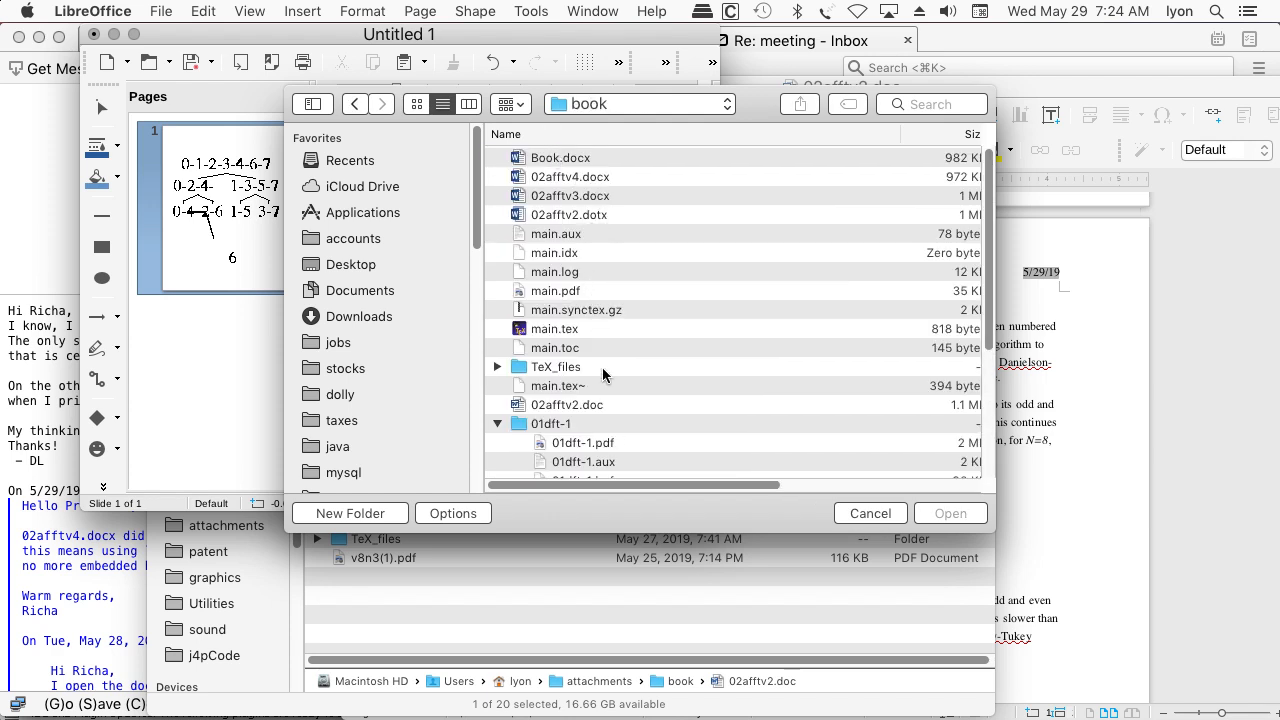
pyautogui.scroll(-1, 602, 367)
pyautogui.click(575, 401)
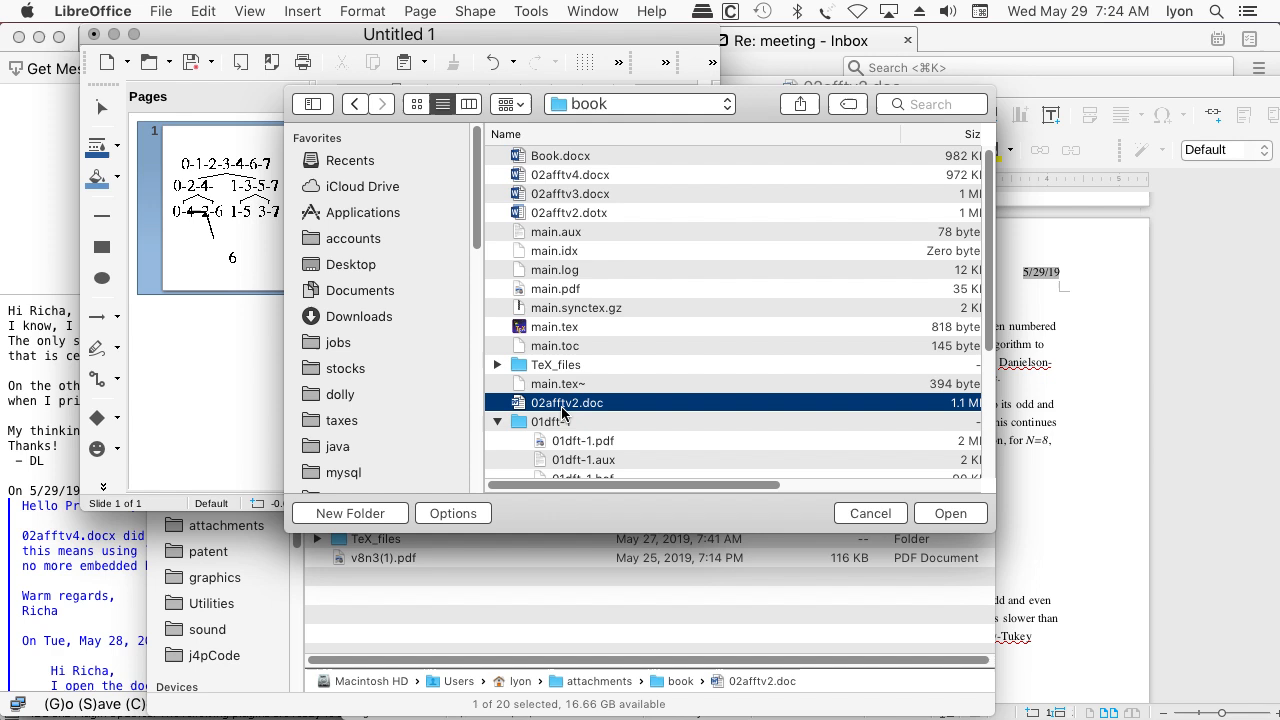
pyautogui.click(950, 514)
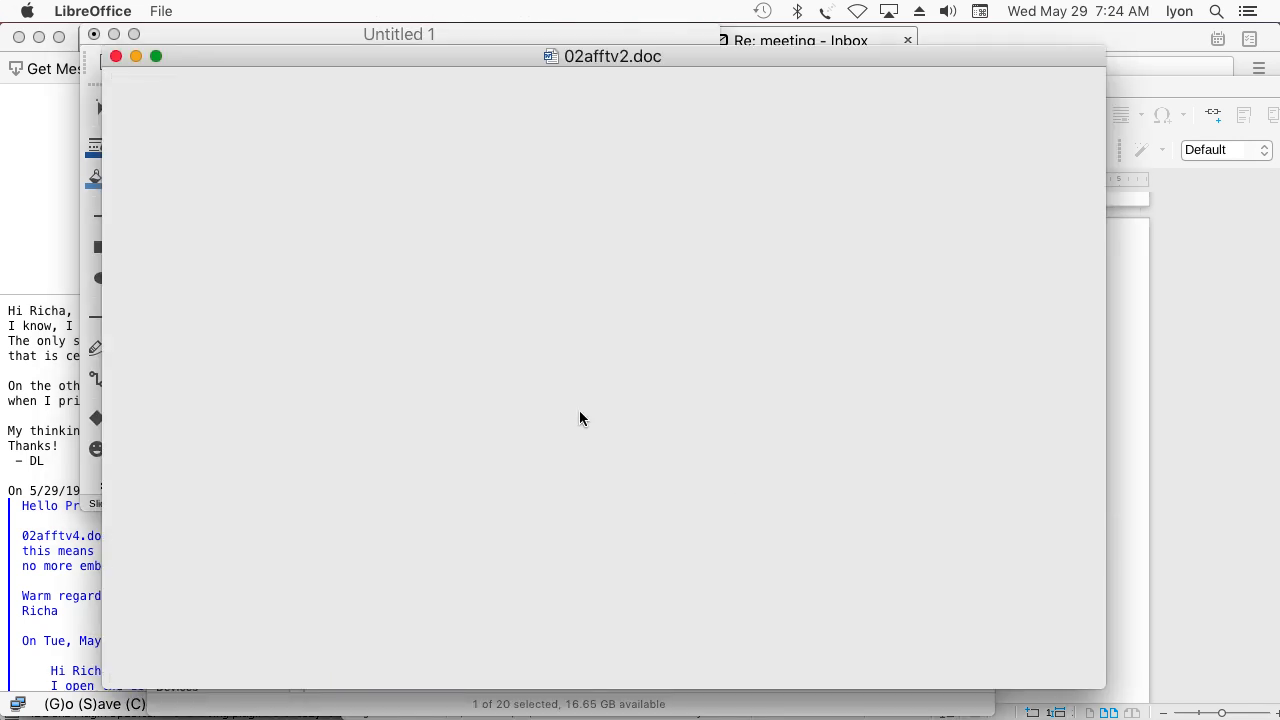
pyautogui.scroll(-5, 580, 412)
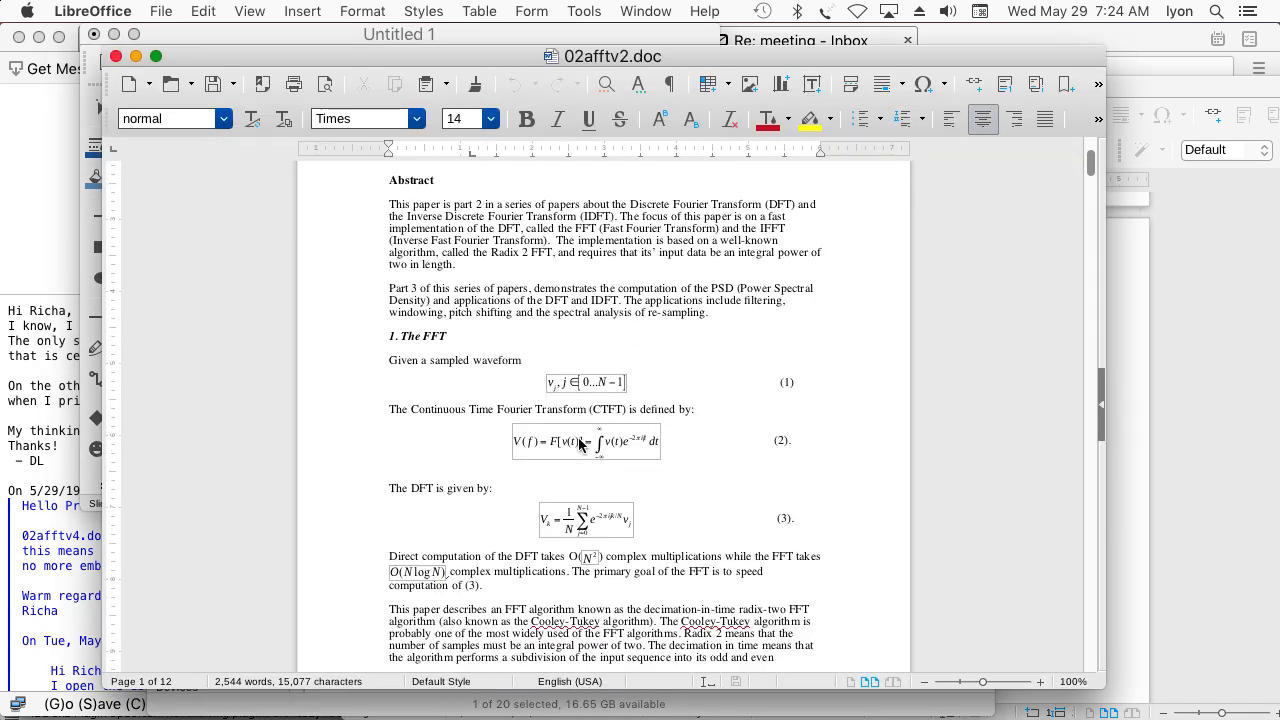
# Find Figure 1 on page 3 of 02afftv2.doc and copy its decimation-in-time picture
pyautogui.scroll(-20, 577, 446)
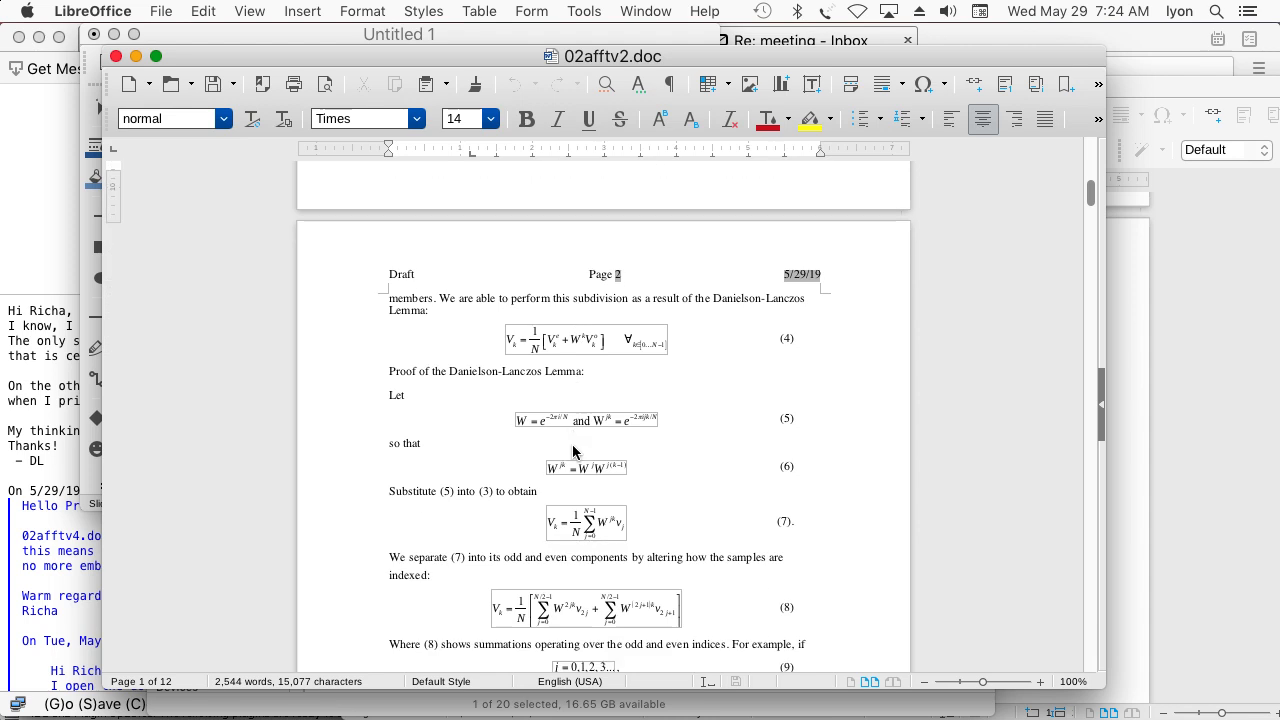
pyautogui.scroll(-12, 572, 444)
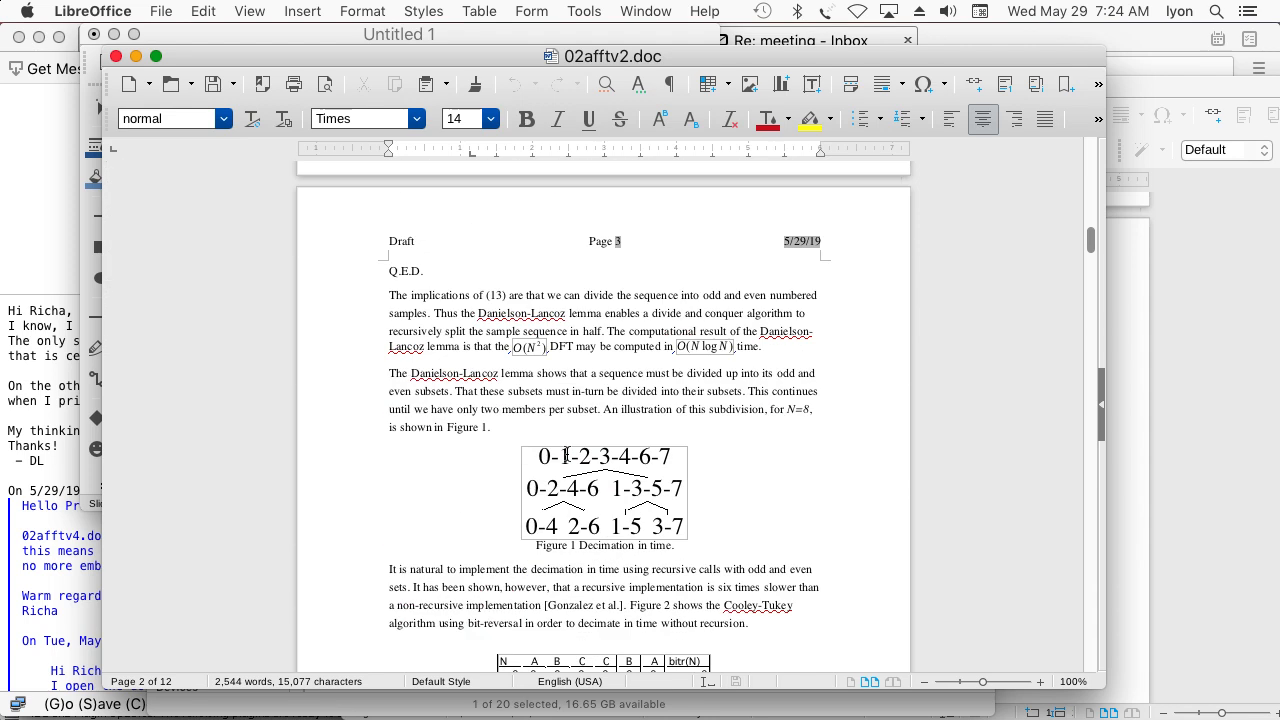
pyautogui.scroll(-3, 566, 455)
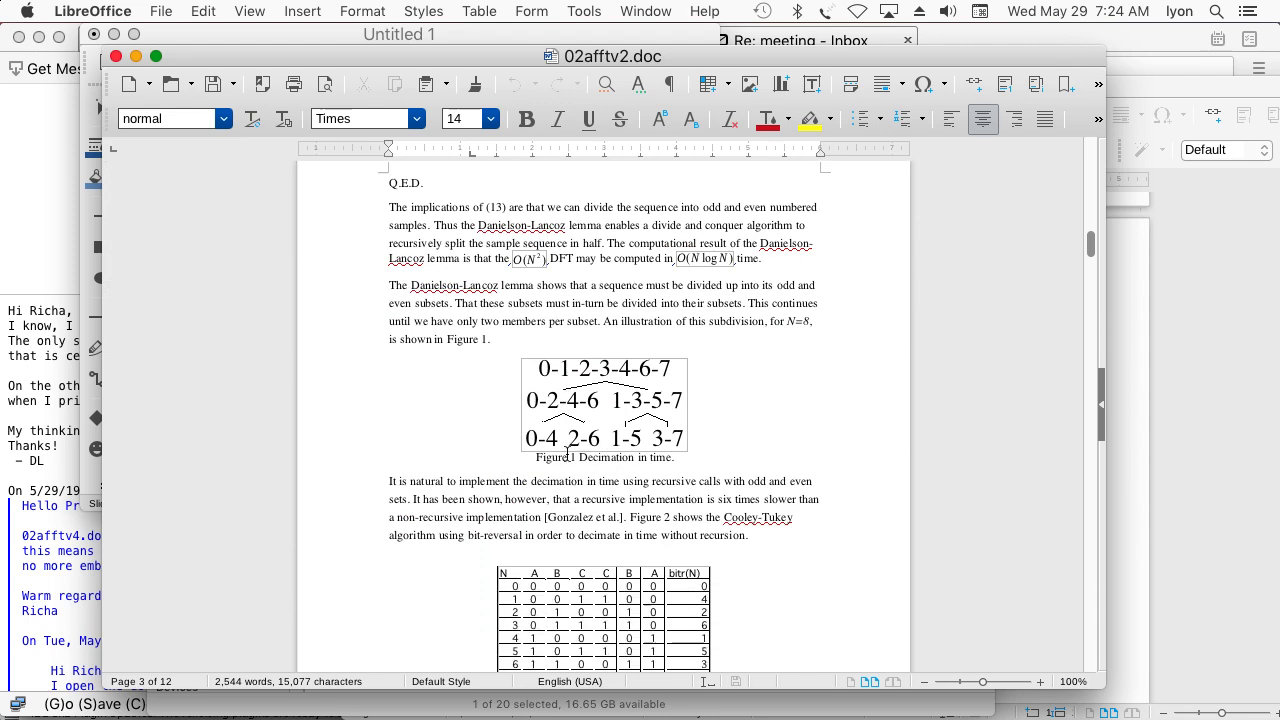
pyautogui.click(590, 378)
pyautogui.rightClick(589, 370)
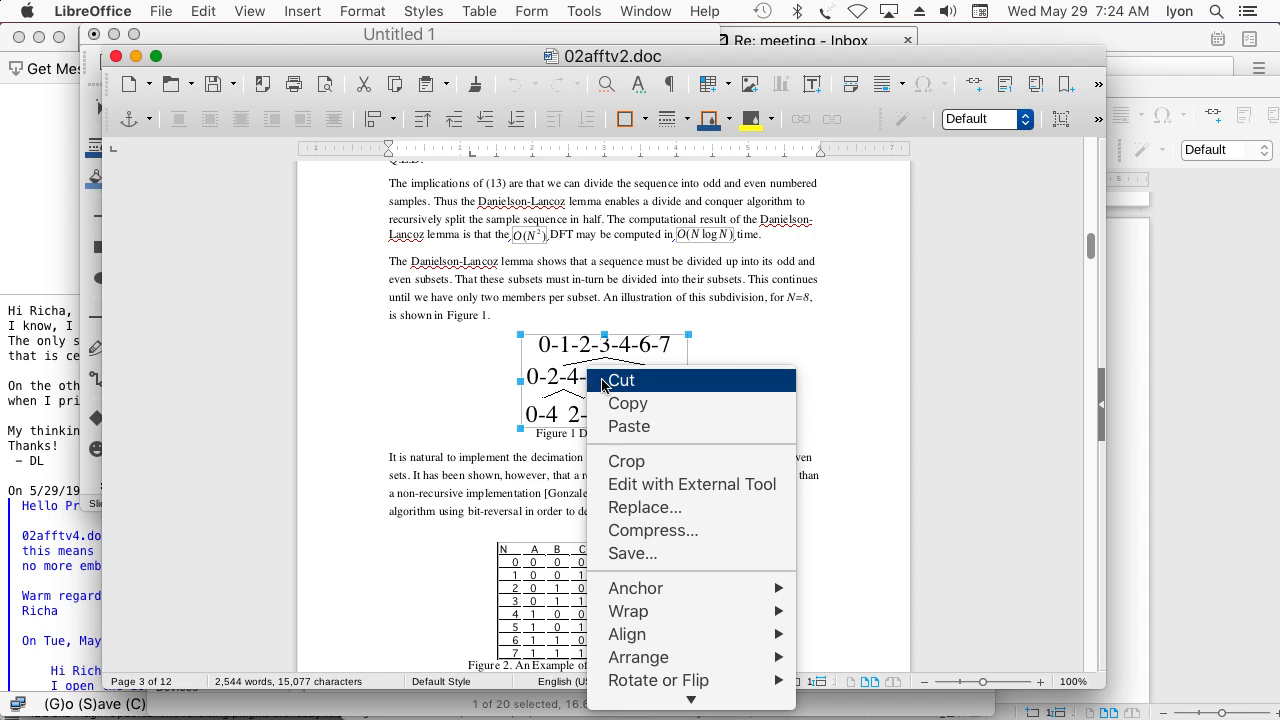
pyautogui.click(624, 402)
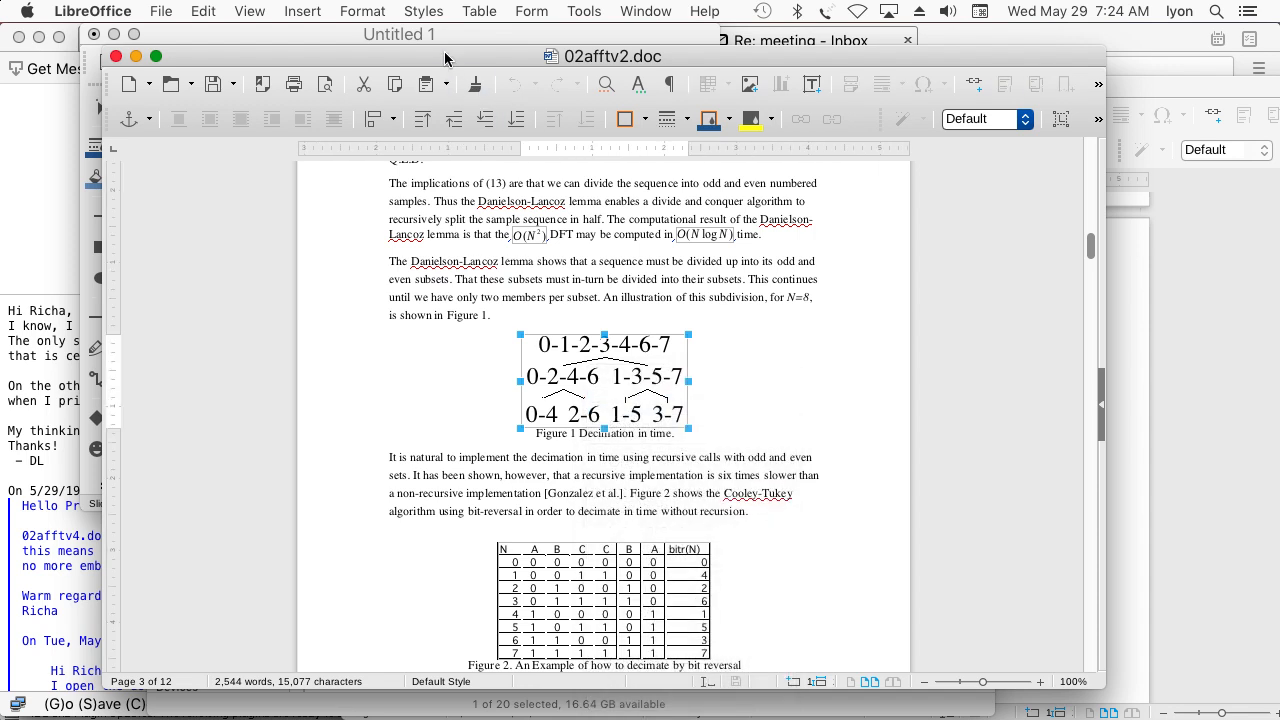
# Paste the copied figure into the already open Untitled 1 drawing and shift it upward over the existing figure
pyautogui.moveTo(445, 58); pyautogui.dragTo(578, 78)
pyautogui.click(278, 36)
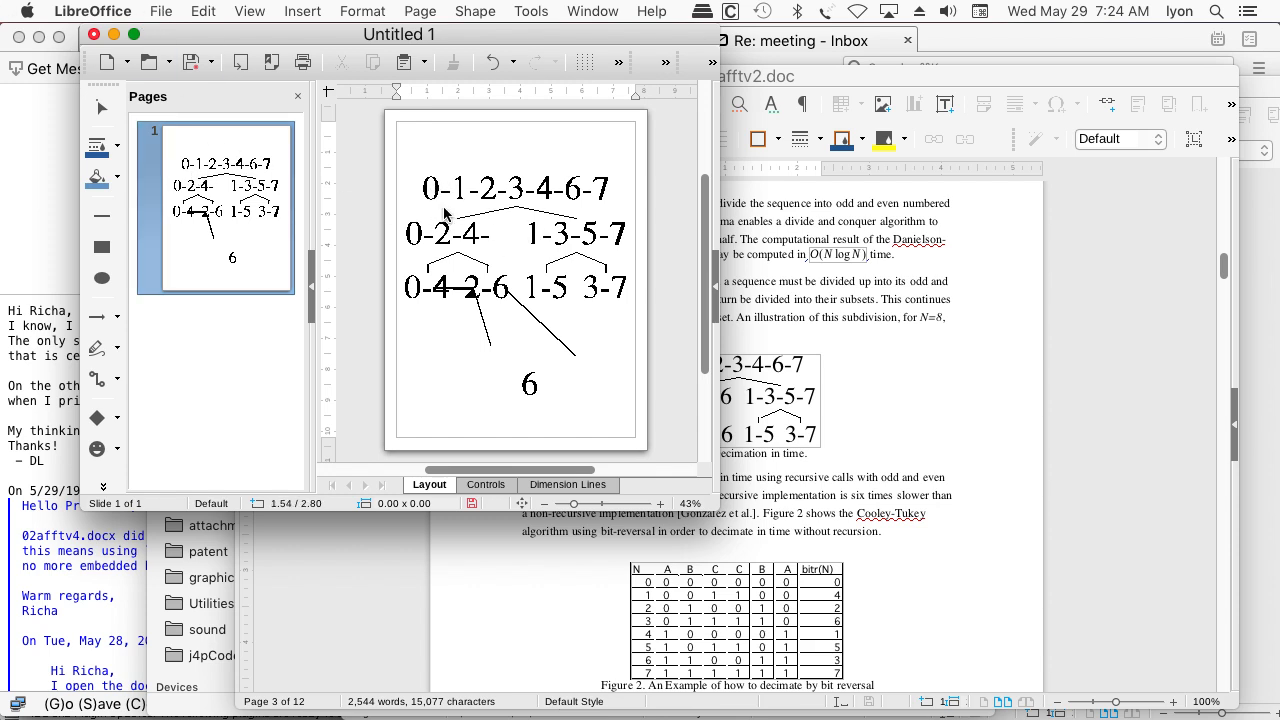
pyautogui.press('super+v')
pyautogui.moveTo(499, 272); pyautogui.dragTo(519, 223)
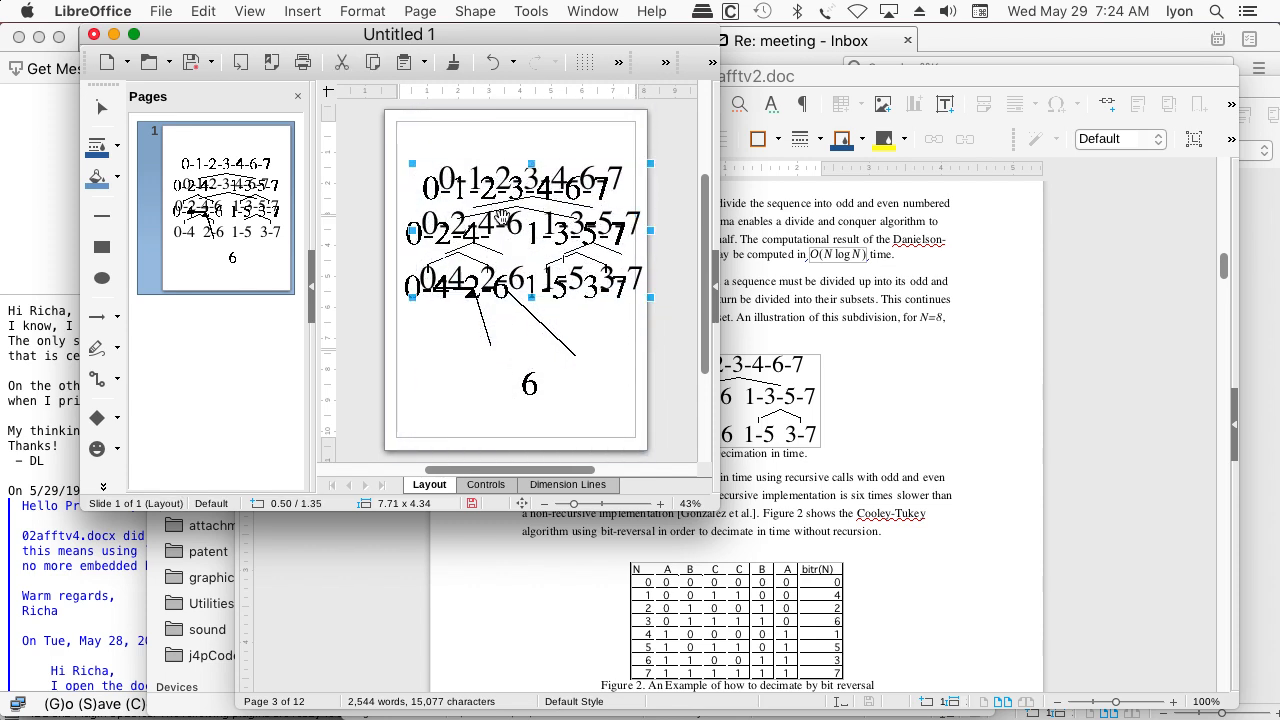
# Close the old Untitled 1 drawing without saving and create a new blank drawing
pyautogui.click(94, 34)
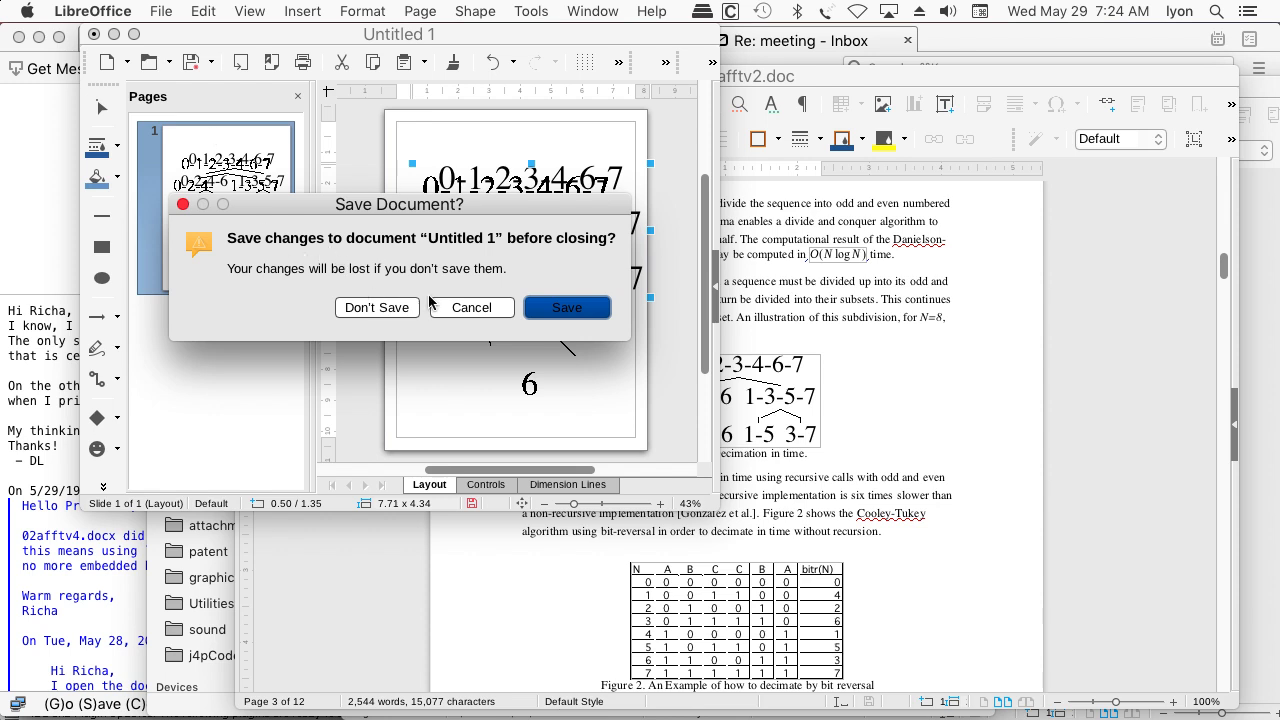
pyautogui.click(379, 306)
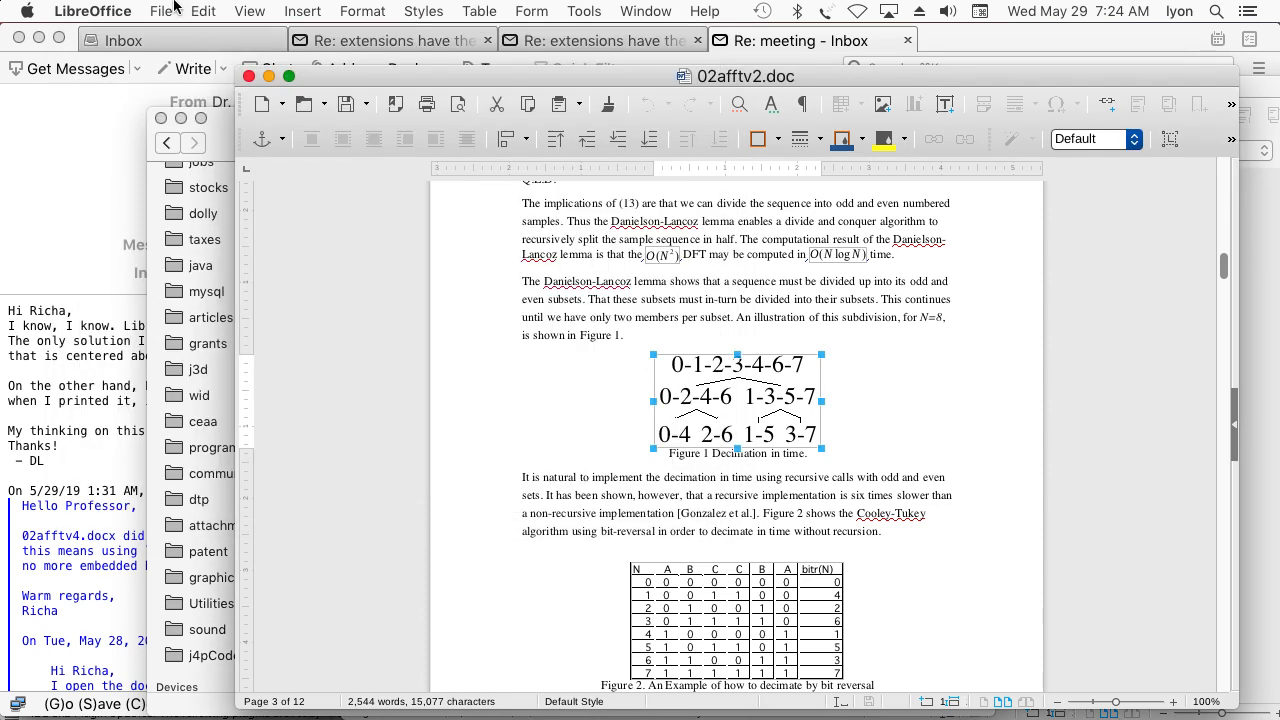
pyautogui.click(161, 11)
pyautogui.moveTo(200, 38)
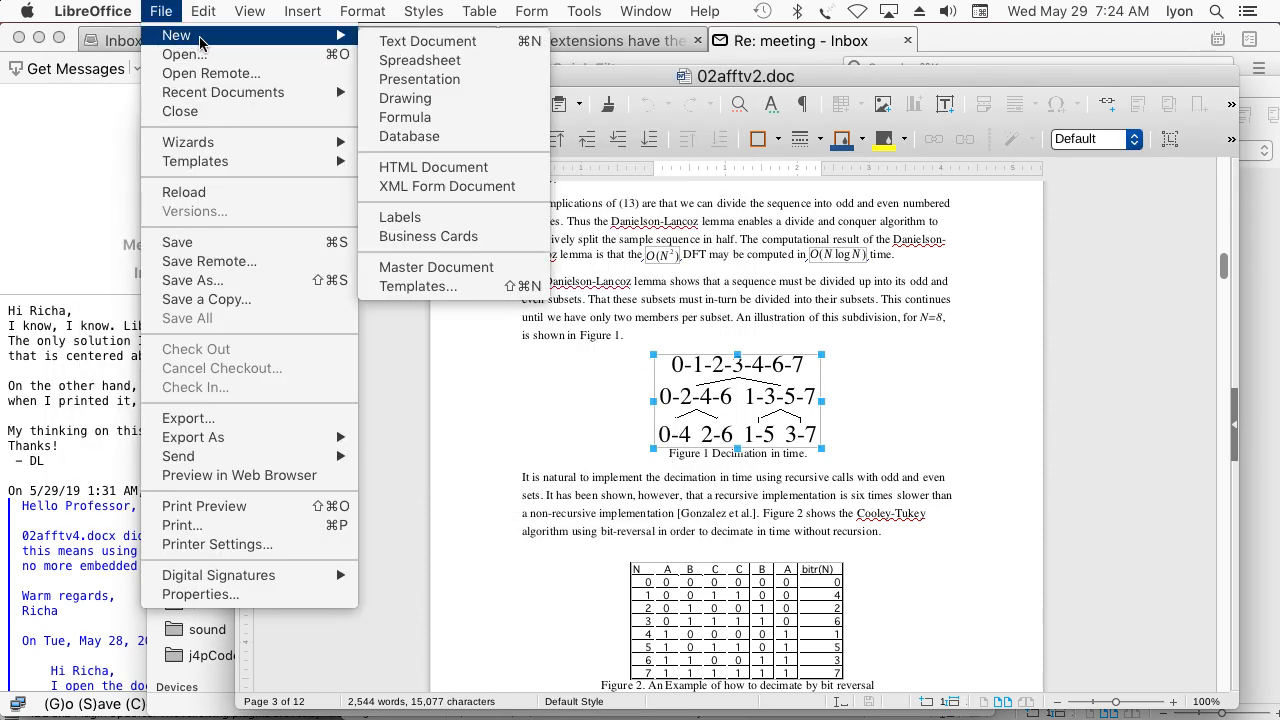
pyautogui.click(400, 104)
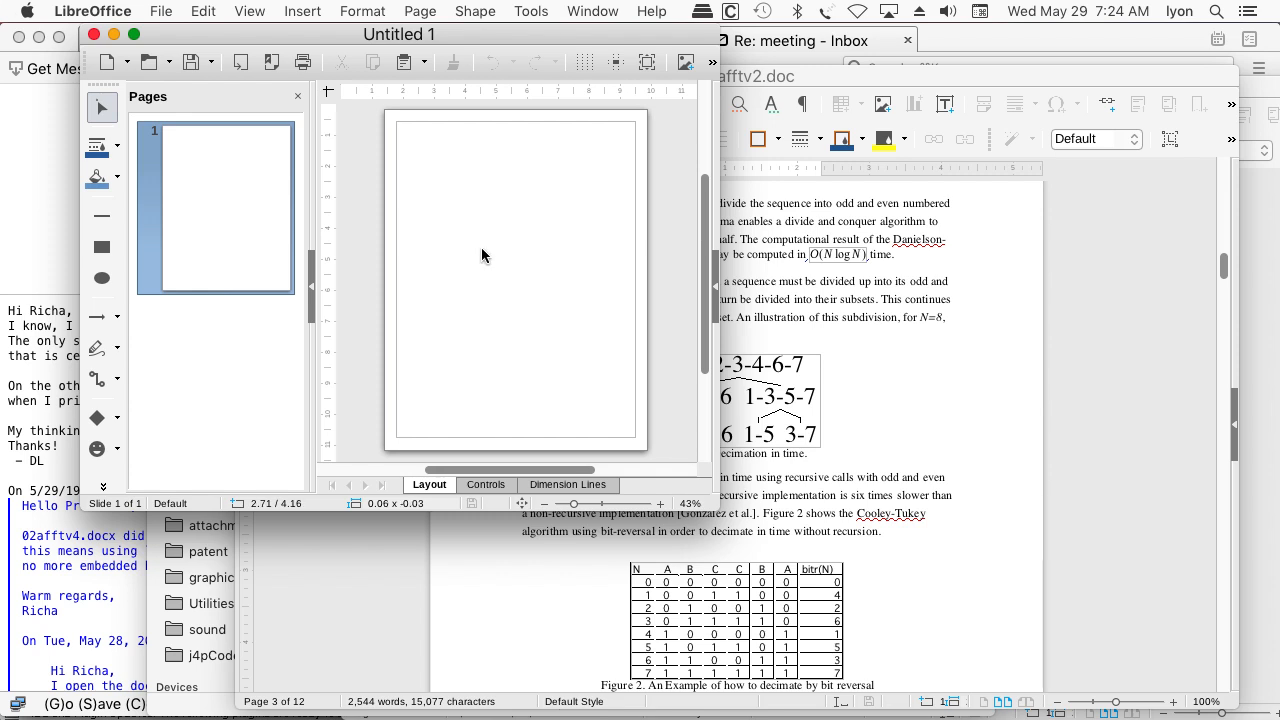
# Paste the copied Figure 1 picture onto the blank drawing page, try to edit it directly, and reselect it
pyautogui.press('super+v')
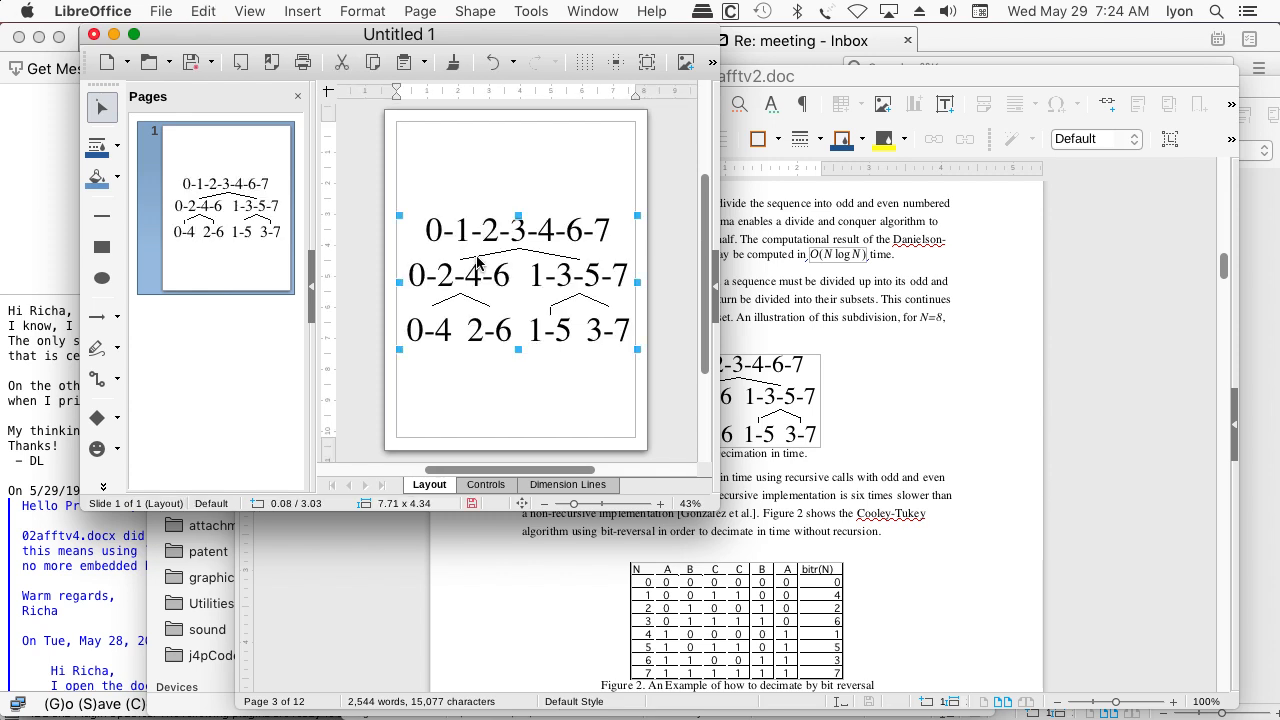
pyautogui.doubleClick(477, 262)
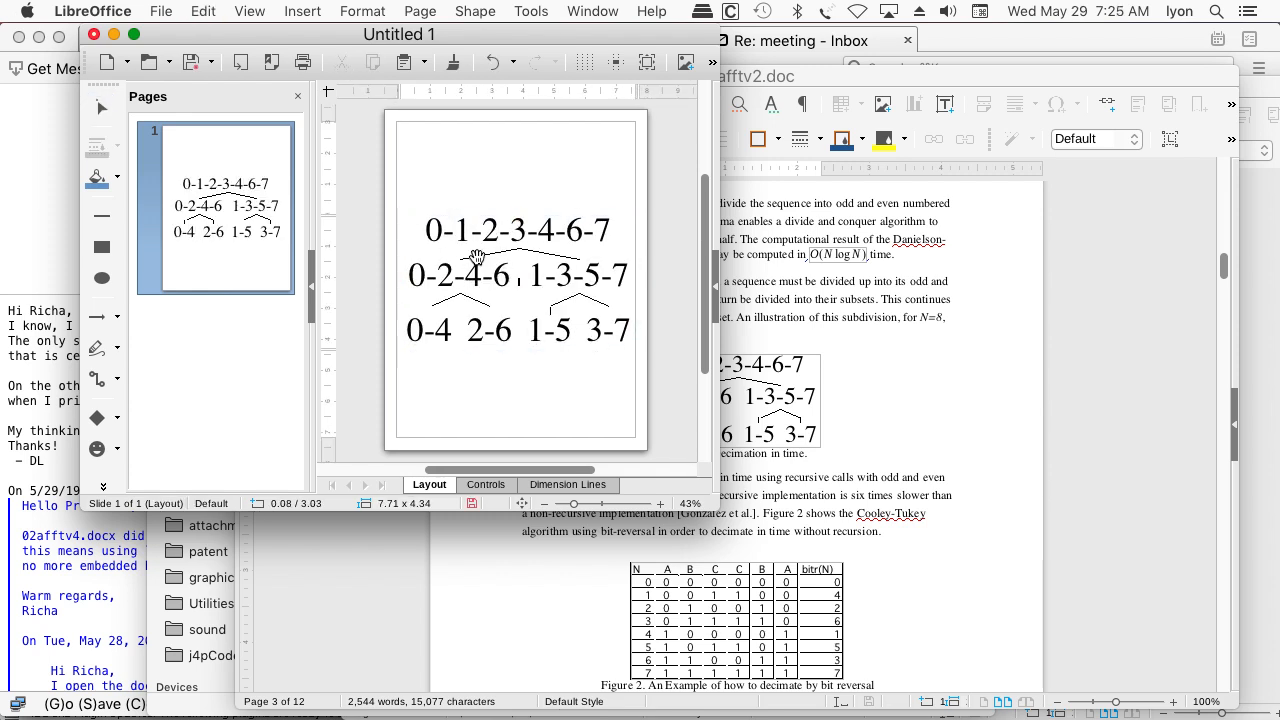
pyautogui.click(507, 276)
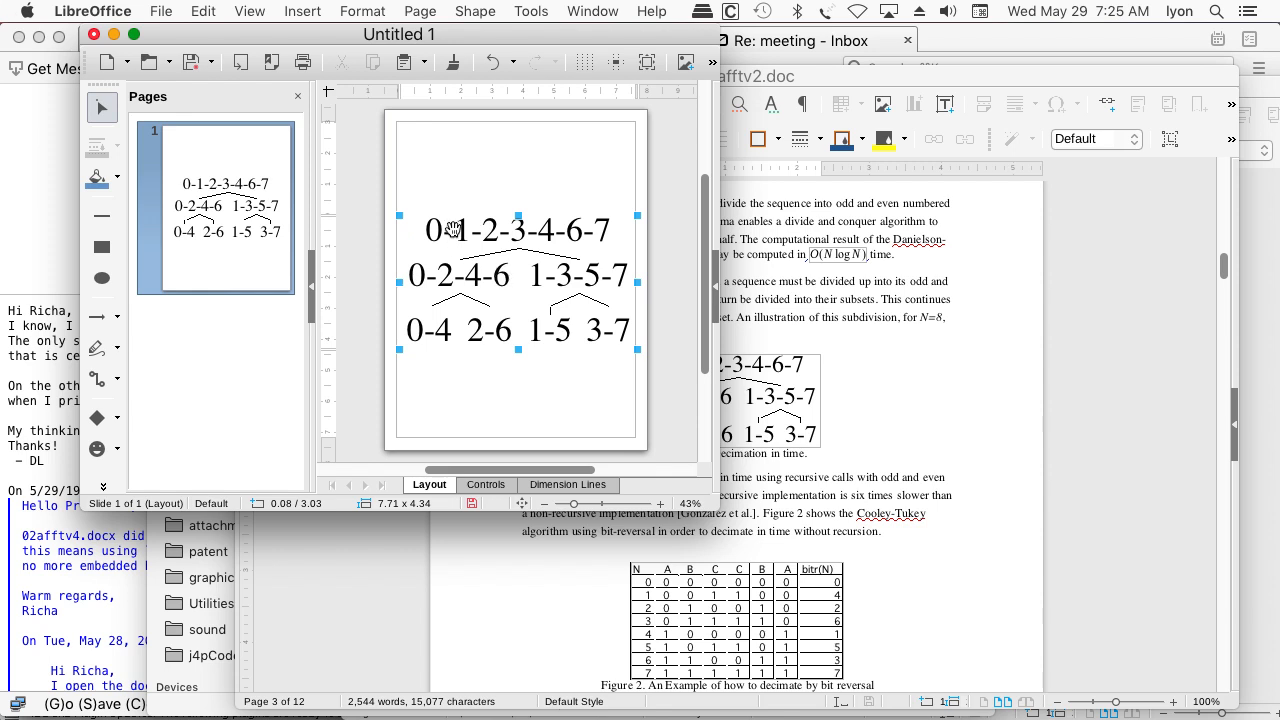
# Convert the selected Figure 1 picture to a polygon
pyautogui.click(200, 11)
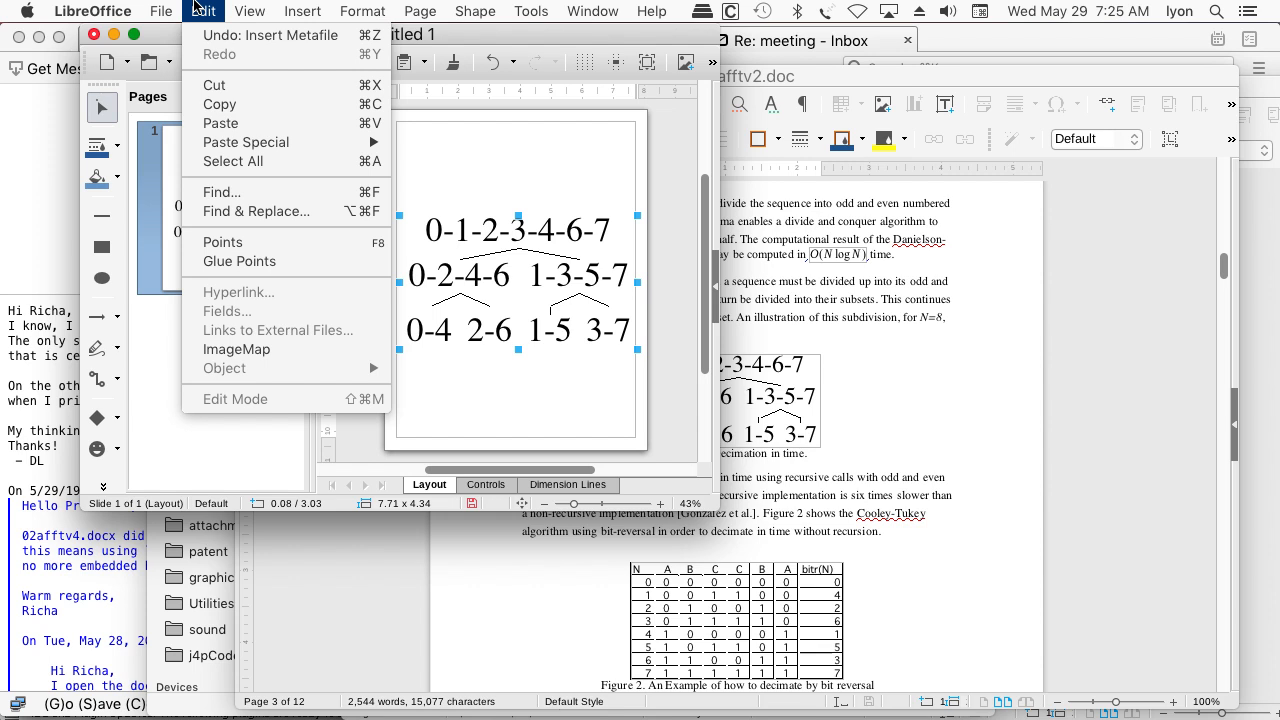
pyautogui.moveTo(338, 10)
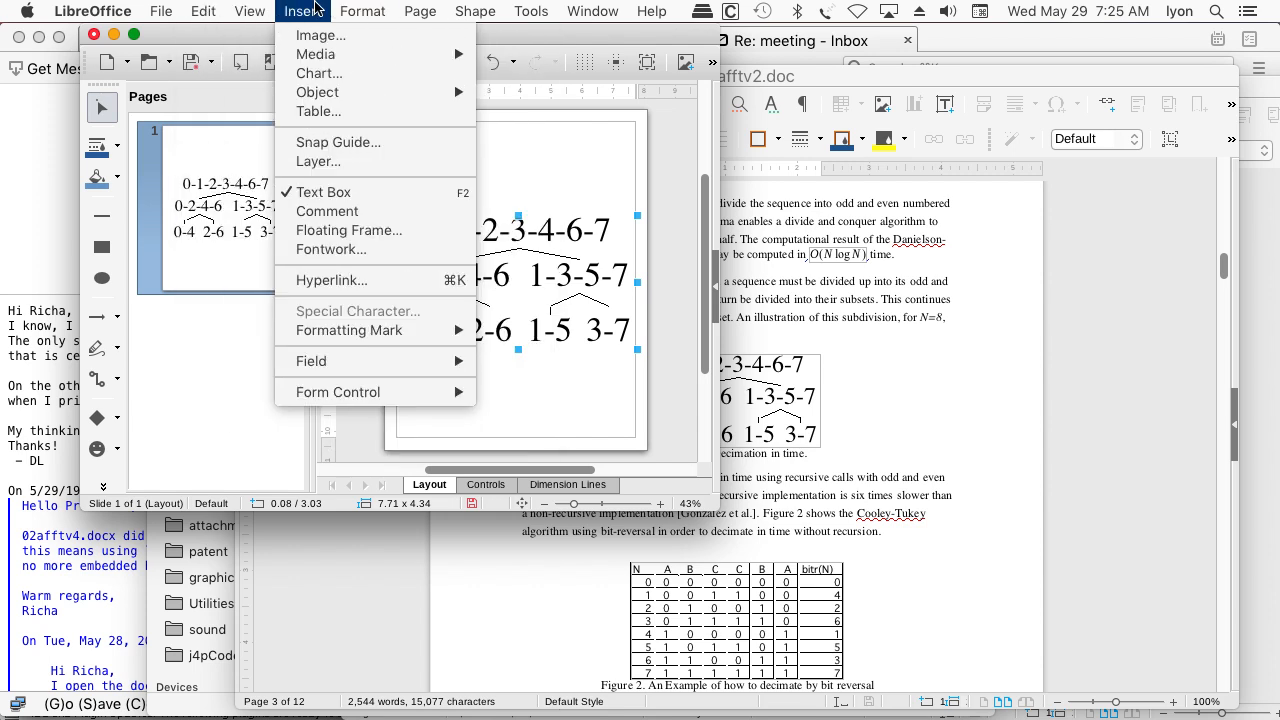
pyautogui.moveTo(268, 6)
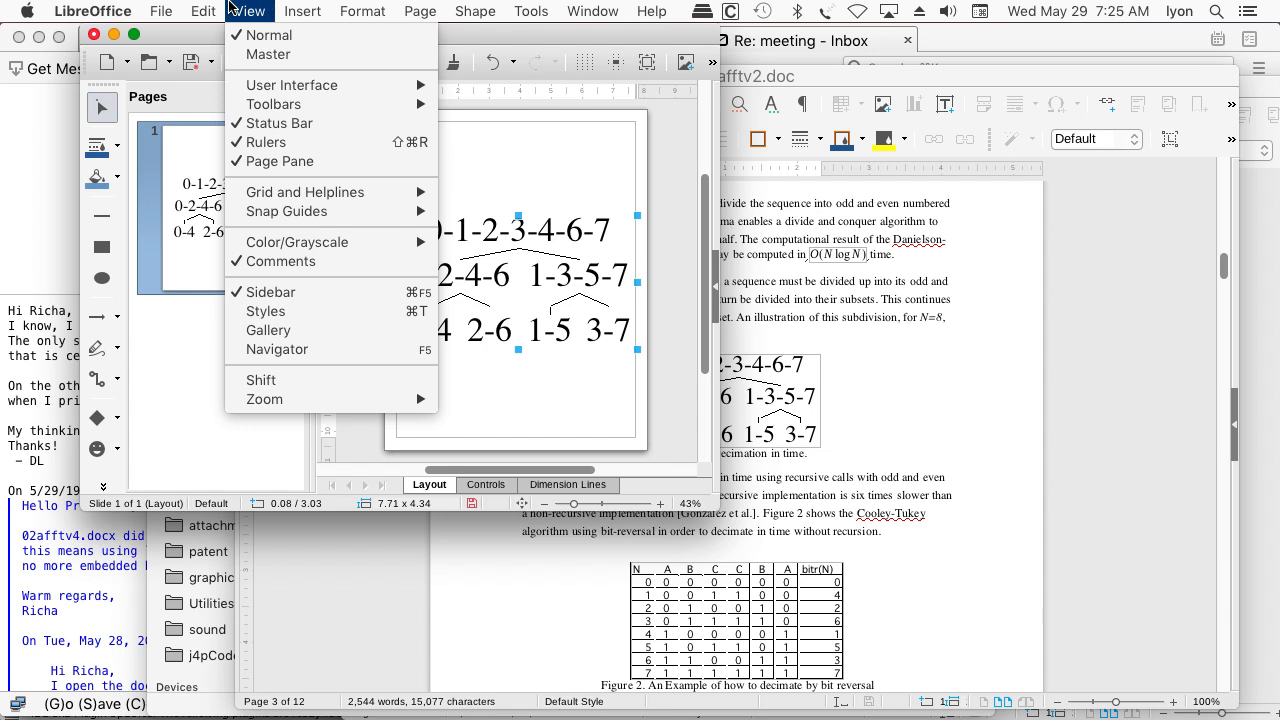
pyautogui.moveTo(210, 10)
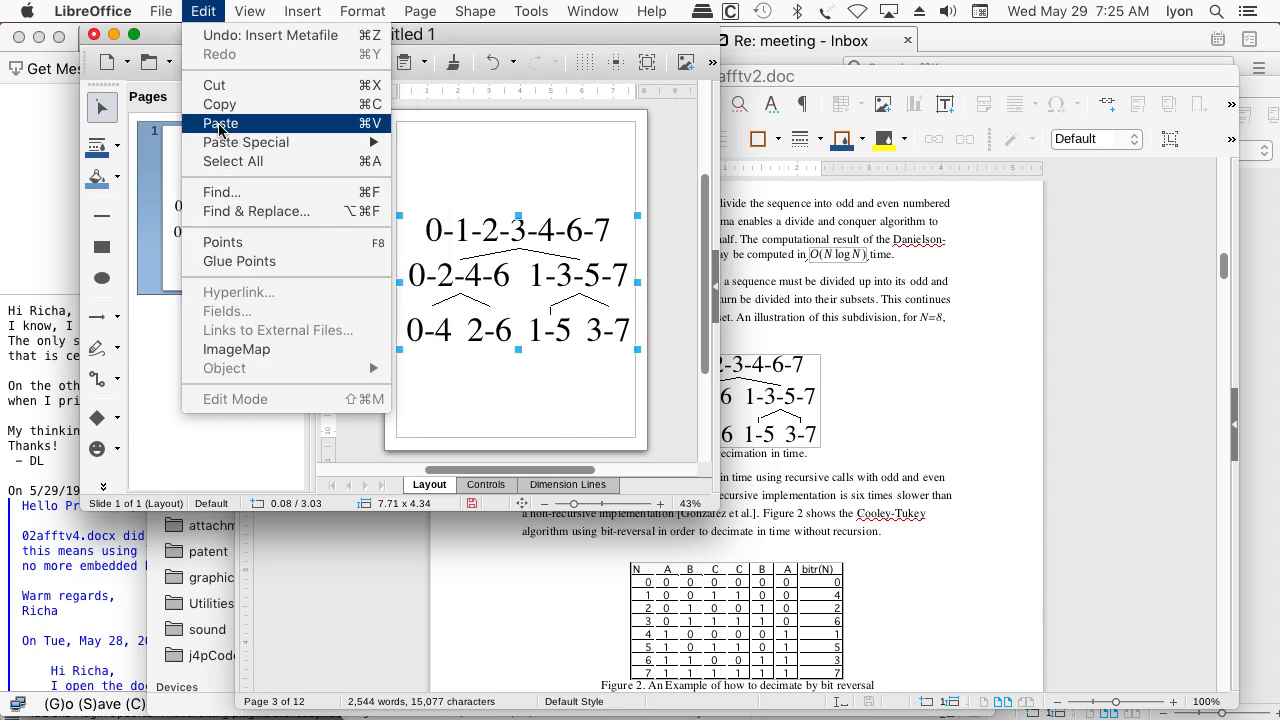
pyautogui.moveTo(136, 8)
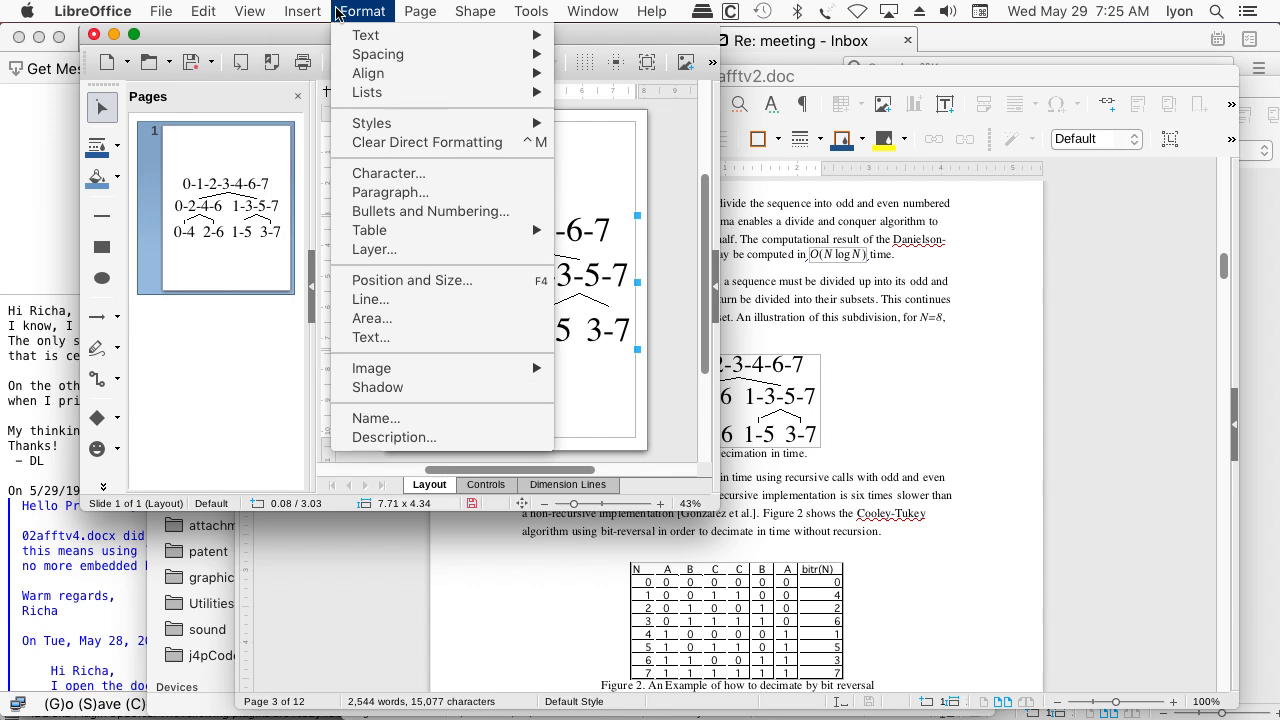
pyautogui.moveTo(482, 14)
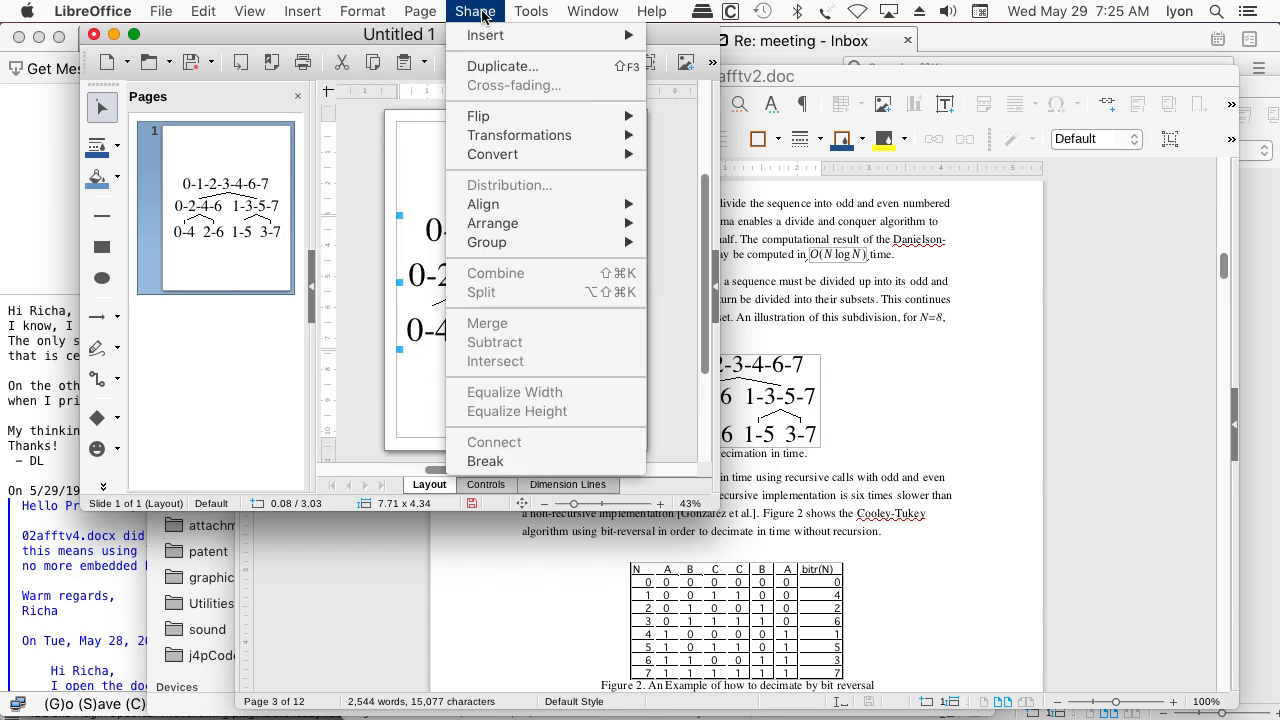
pyautogui.moveTo(515, 140)
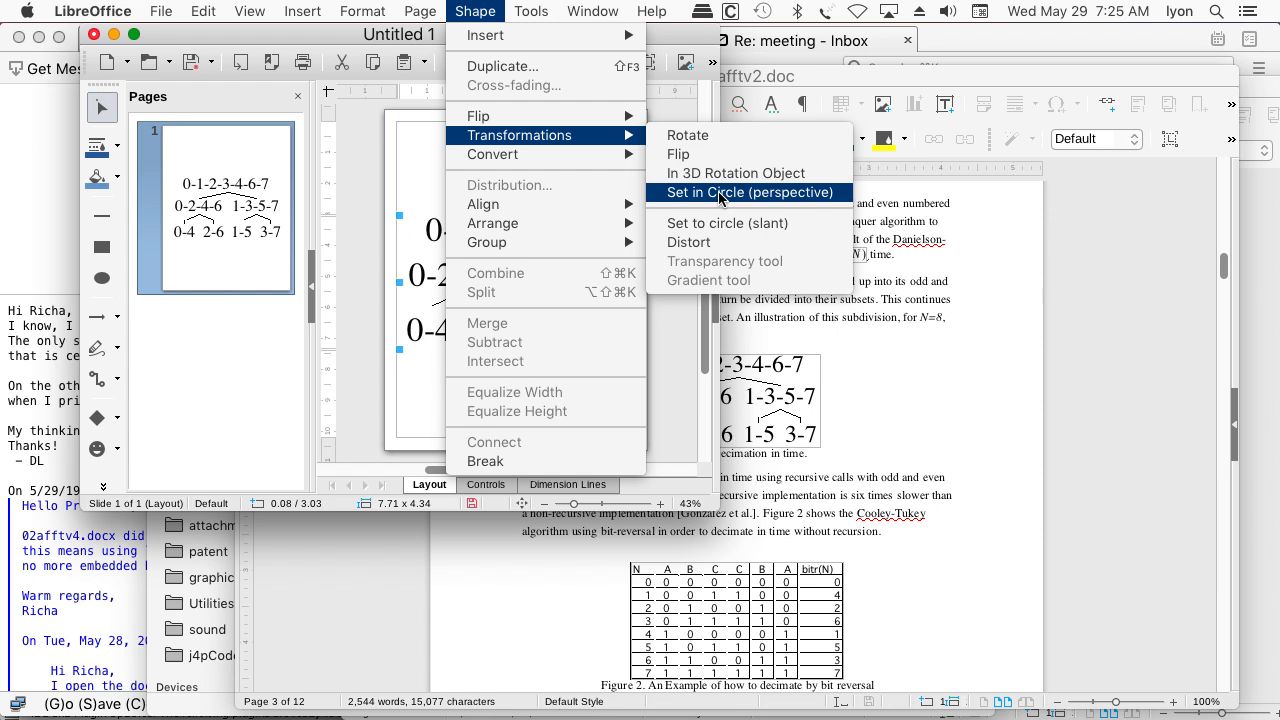
pyautogui.moveTo(625, 156)
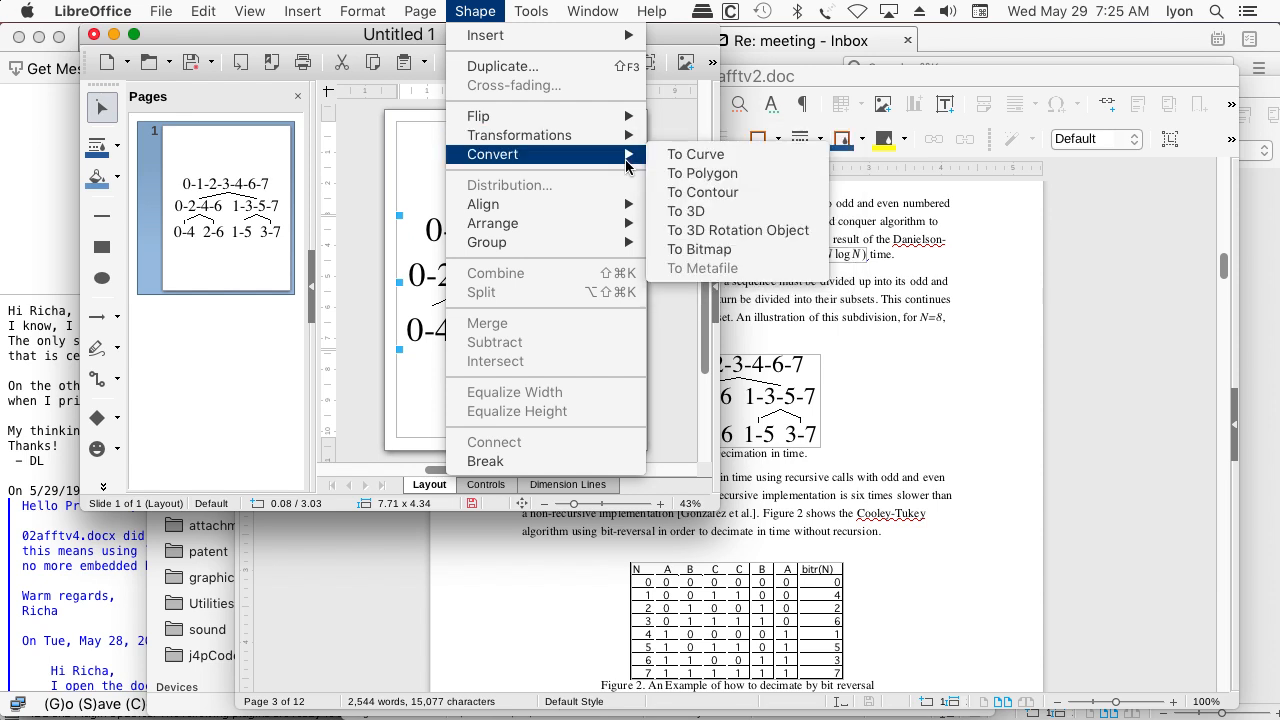
pyautogui.click(705, 174)
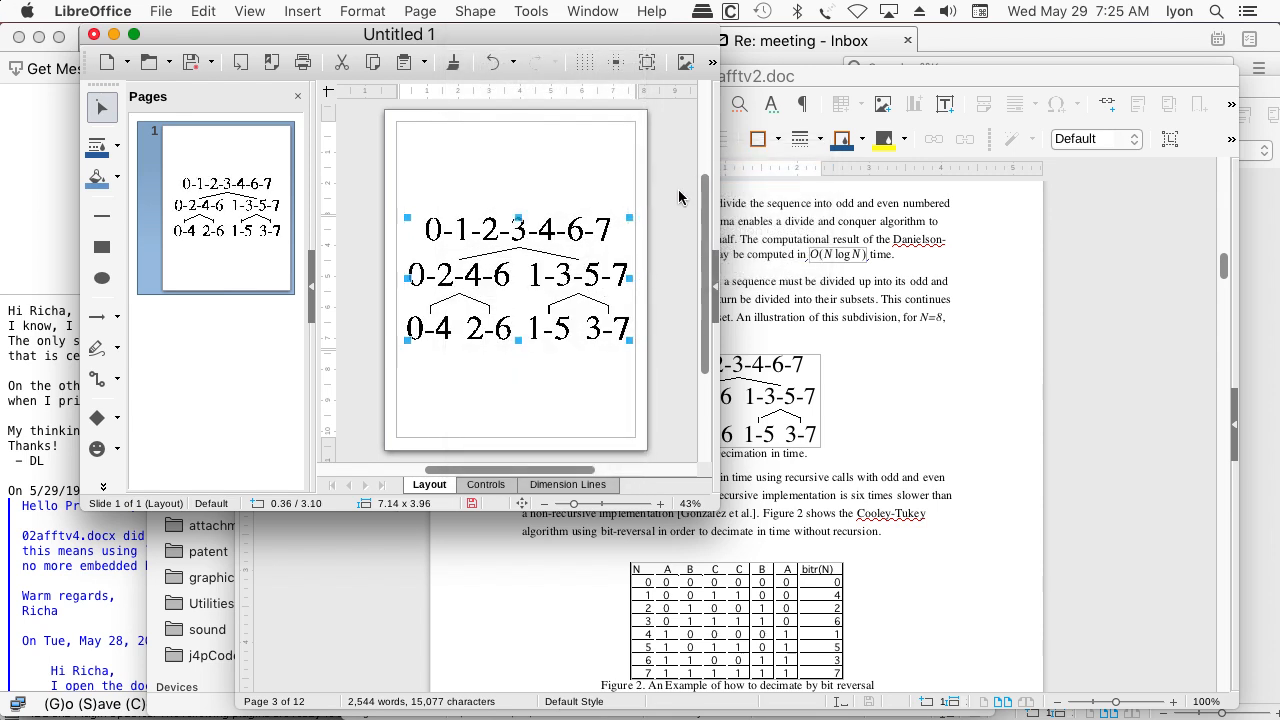
# Select only the digit 2 in the figure's top row and move it above the row, to about 3.25 / 2.01
pyautogui.click(507, 262)
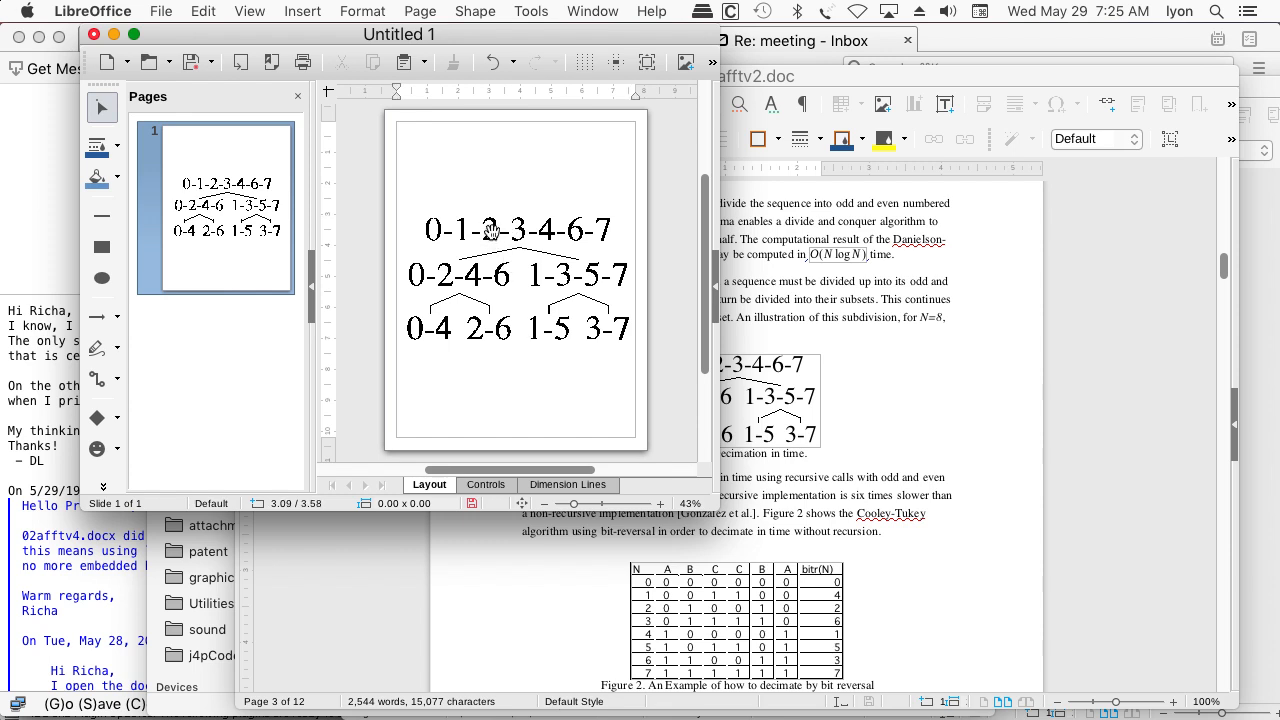
pyautogui.click(490, 232)
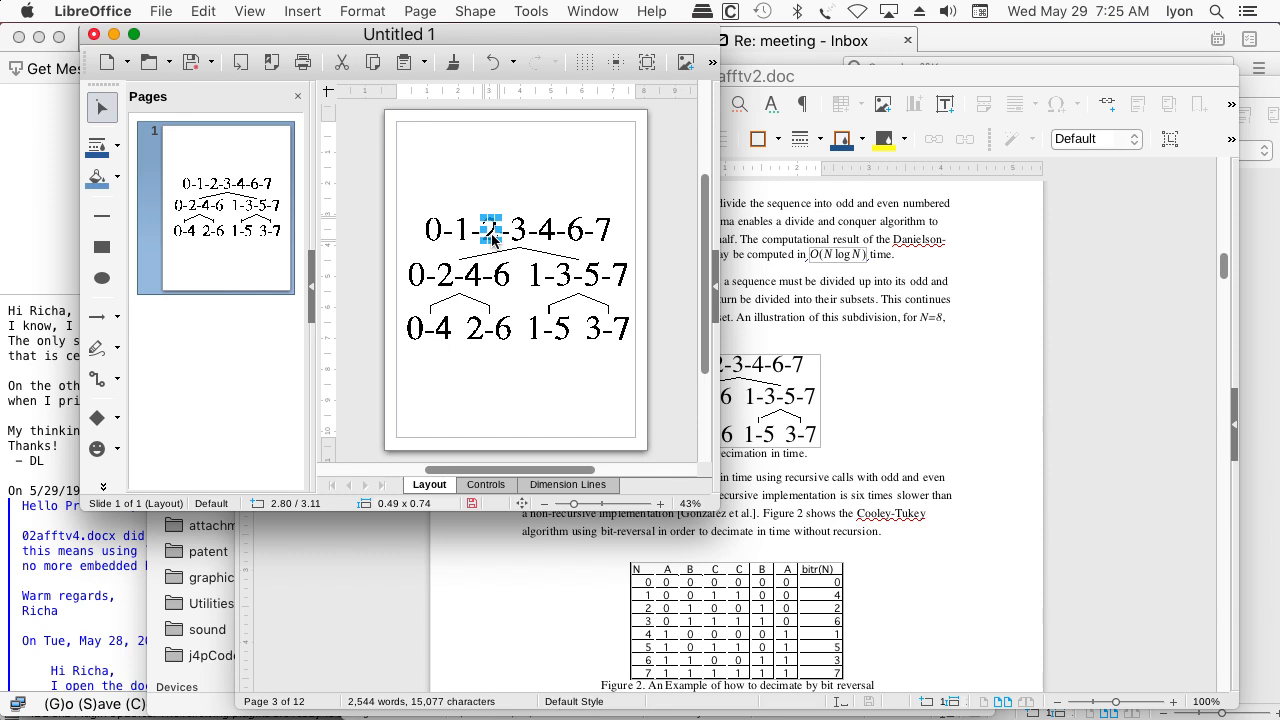
pyautogui.moveTo(490, 232); pyautogui.dragTo(505, 195)
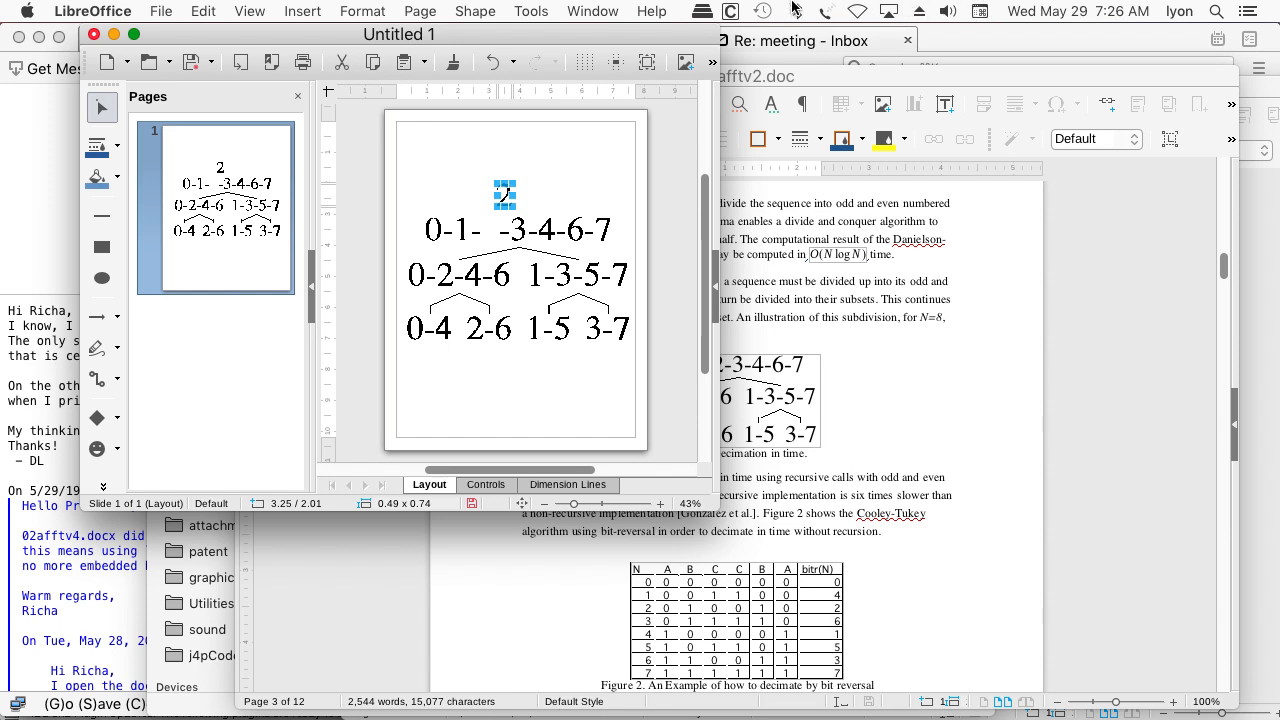
pyautogui.moveTo(614, 712)
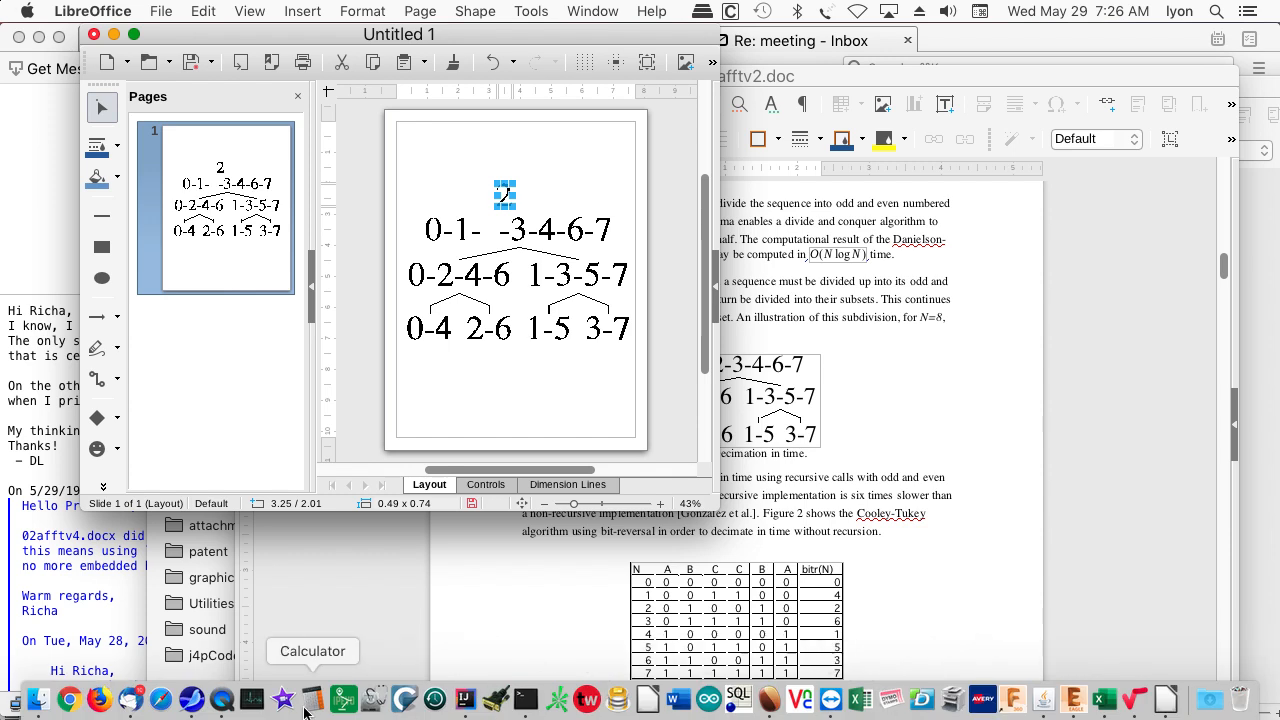
pyautogui.click(225, 706)
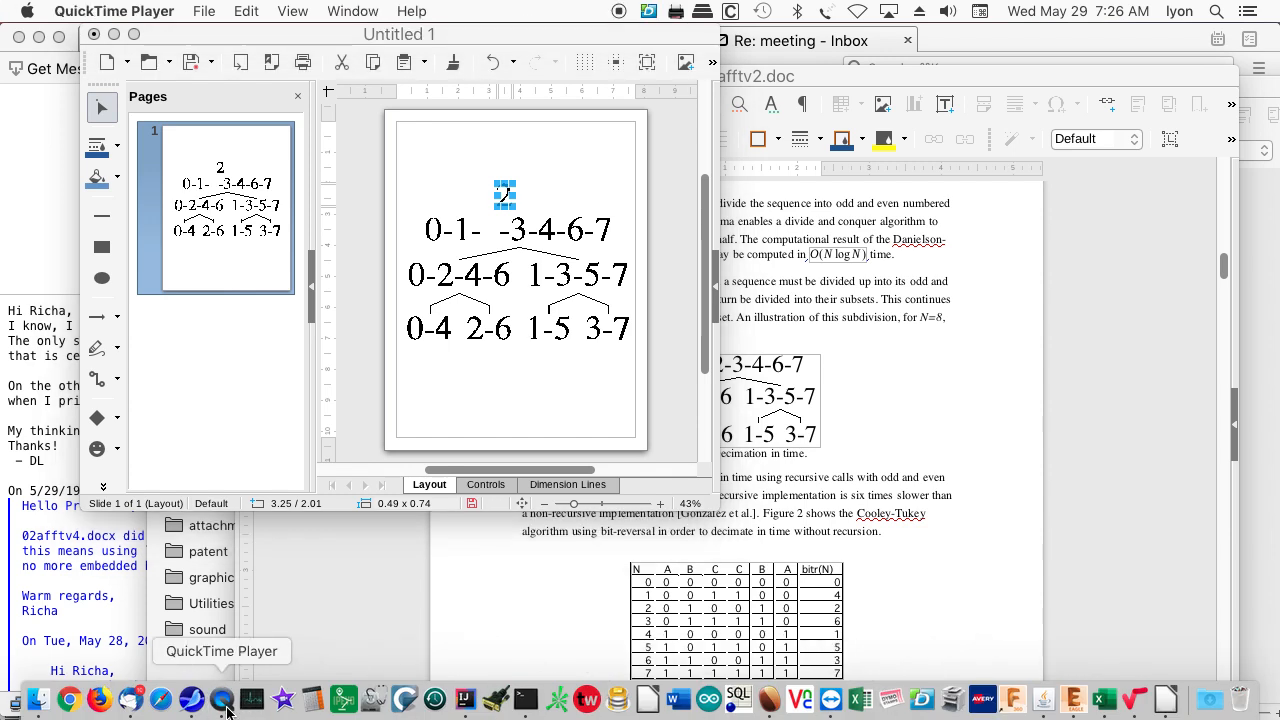